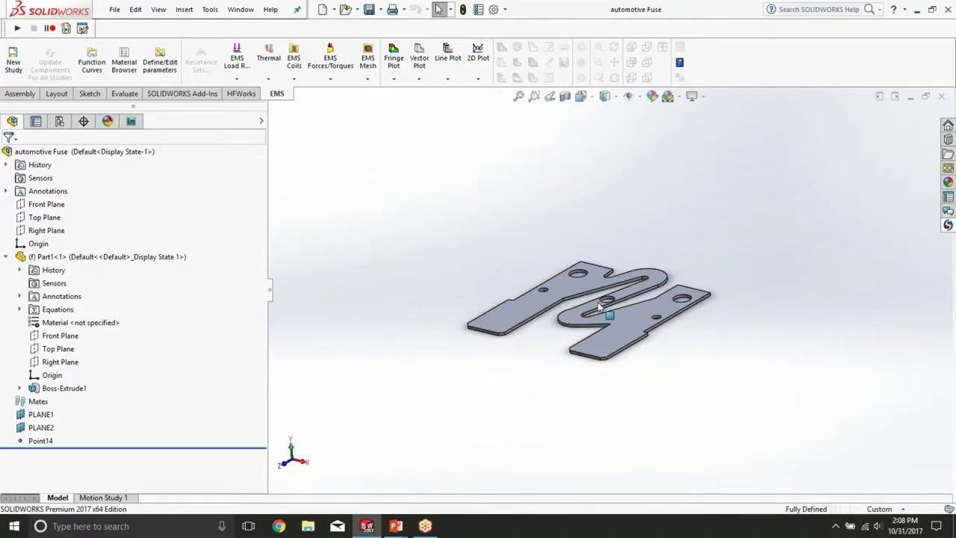
# Step: Bring up the SOLIDWORKS window holding the automotive Fuse assembly
pyautogui.scroll(-5, 598, 301)
# Step: Tilt the fuse to a top-down view and bring up the automotive Fuse item's actions in the EMS tree
pyautogui.scroll(5, 650, 332)
pyautogui.press('Down')
pyautogui.press('Down')
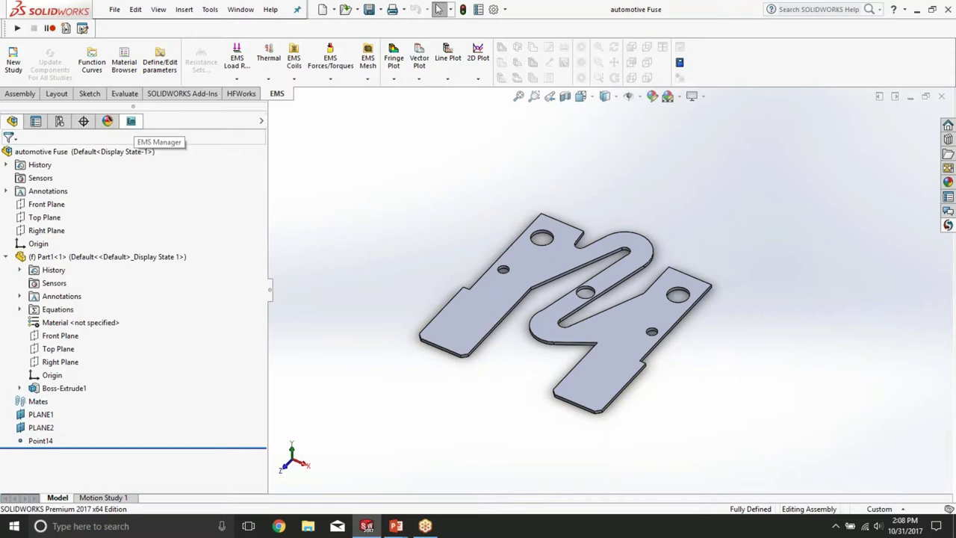
pyautogui.click(131, 121)
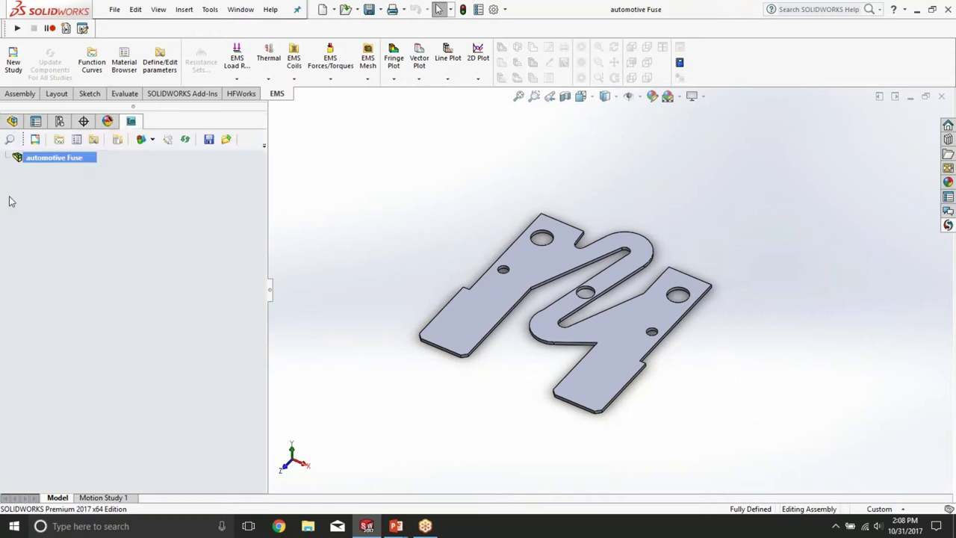
pyautogui.rightClick(32, 161)
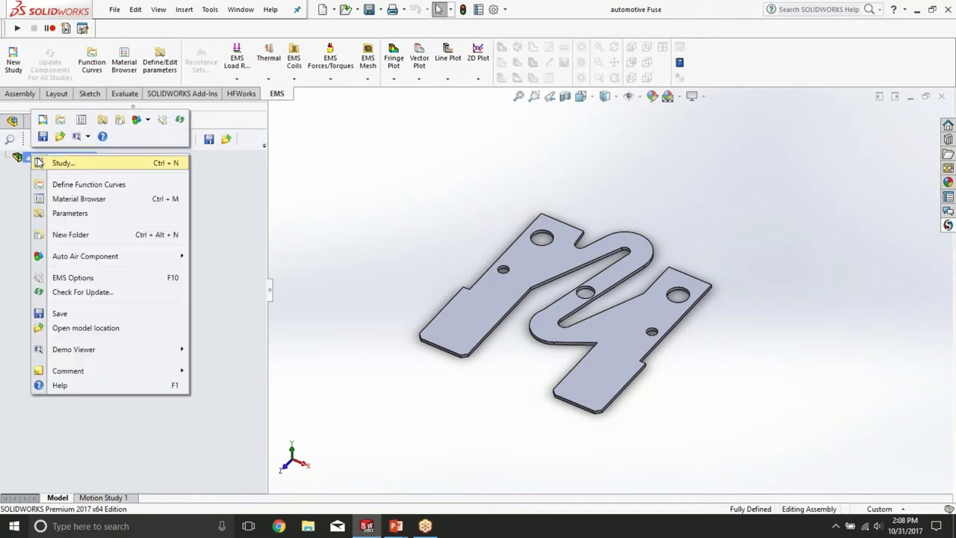
# Step: Start a new study, Study 1, as an Electric Conduction analysis
pyautogui.click(59, 162)
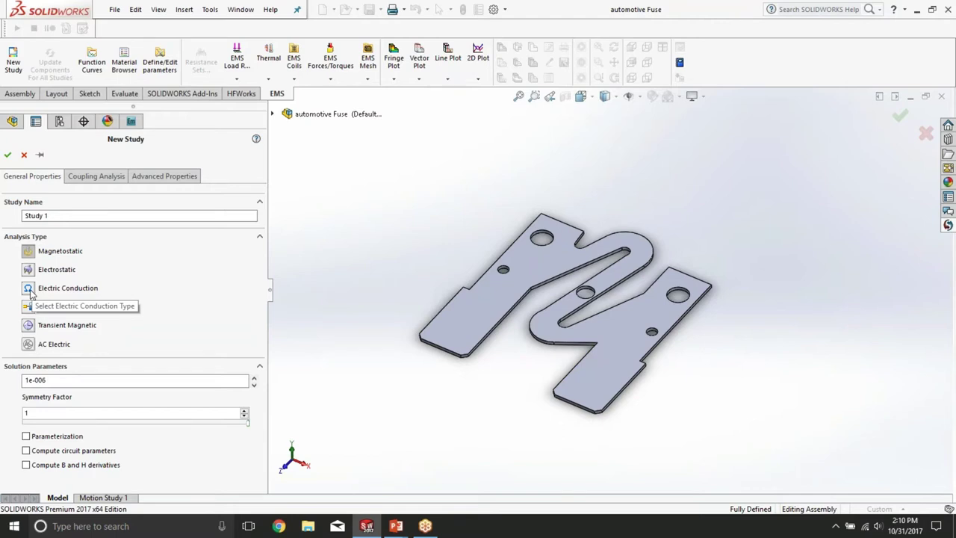
pyautogui.click(30, 289)
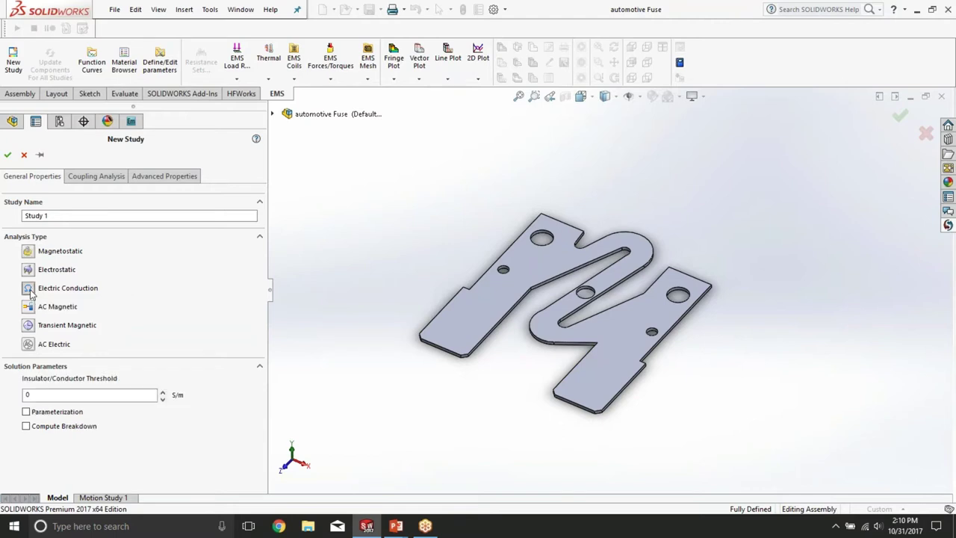
# Step: Add transient thermal coupling ending at 500 s with 50 s increments, and create the study
pyautogui.click(91, 179)
pyautogui.click(26, 214)
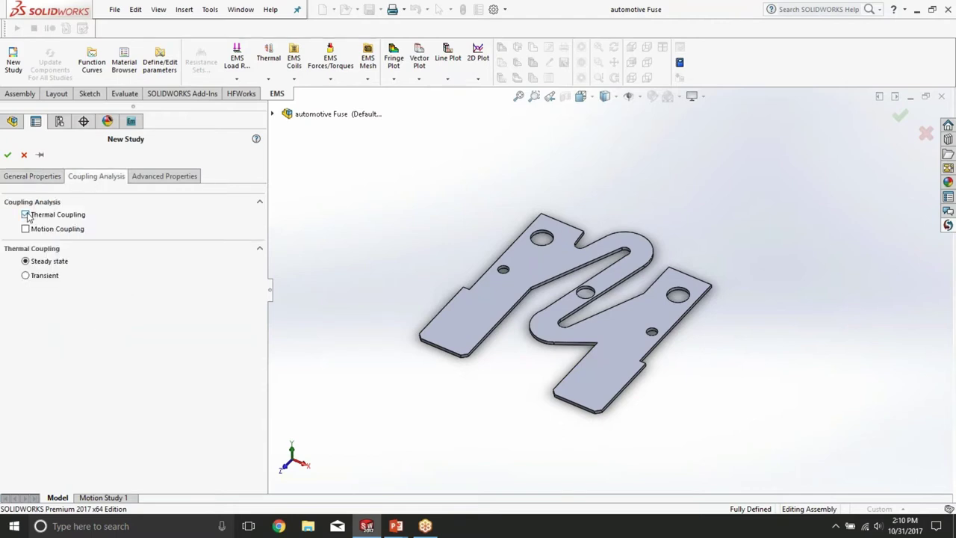
pyautogui.click(26, 275)
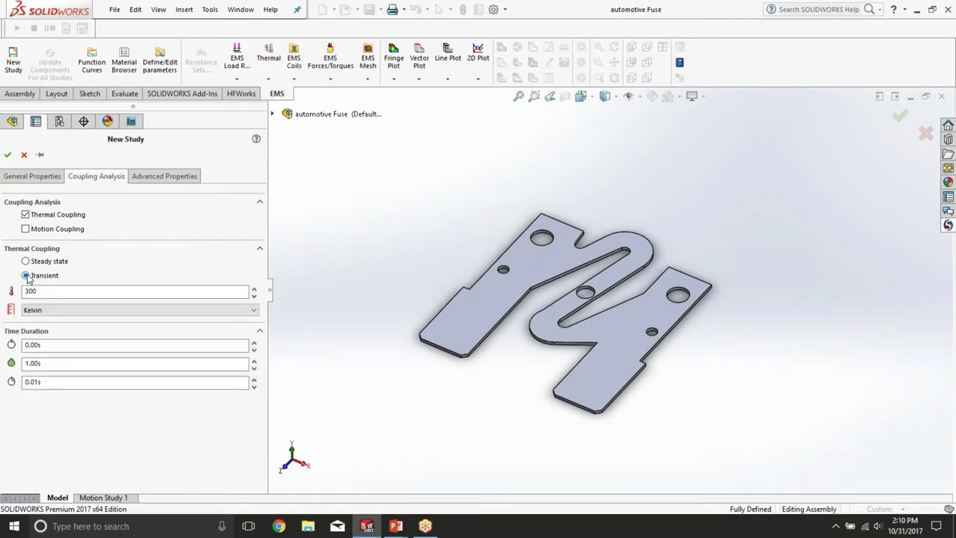
pyautogui.doubleClick(53, 364)
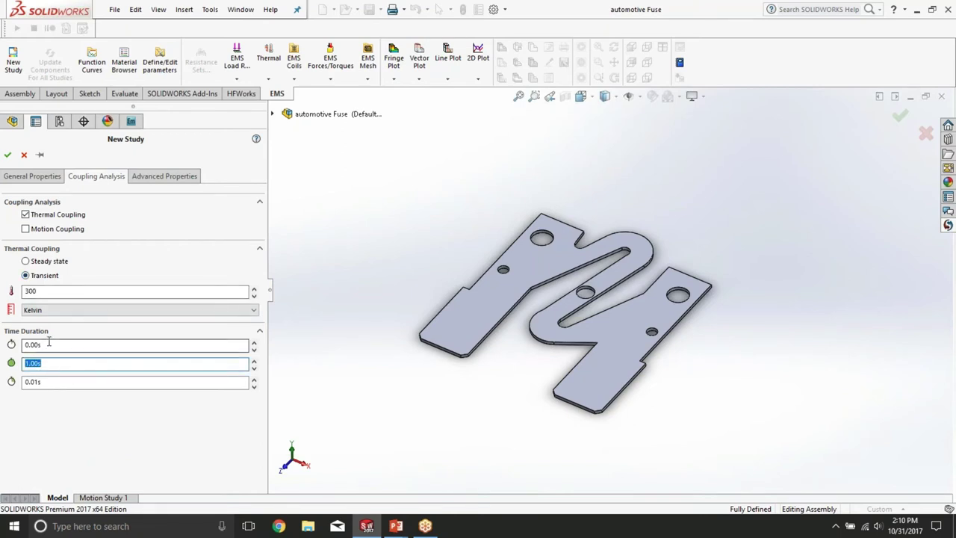
pyautogui.write('500')
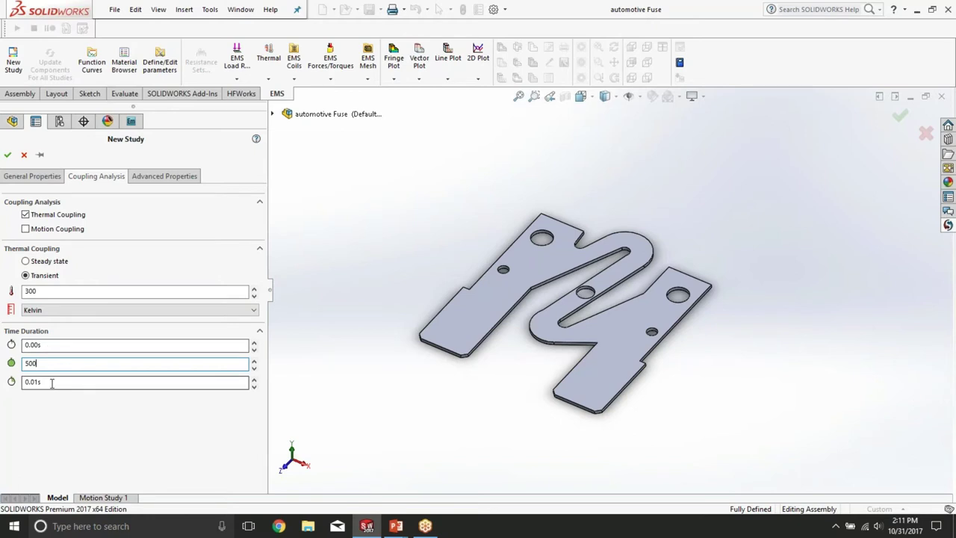
pyautogui.doubleClick(51, 382)
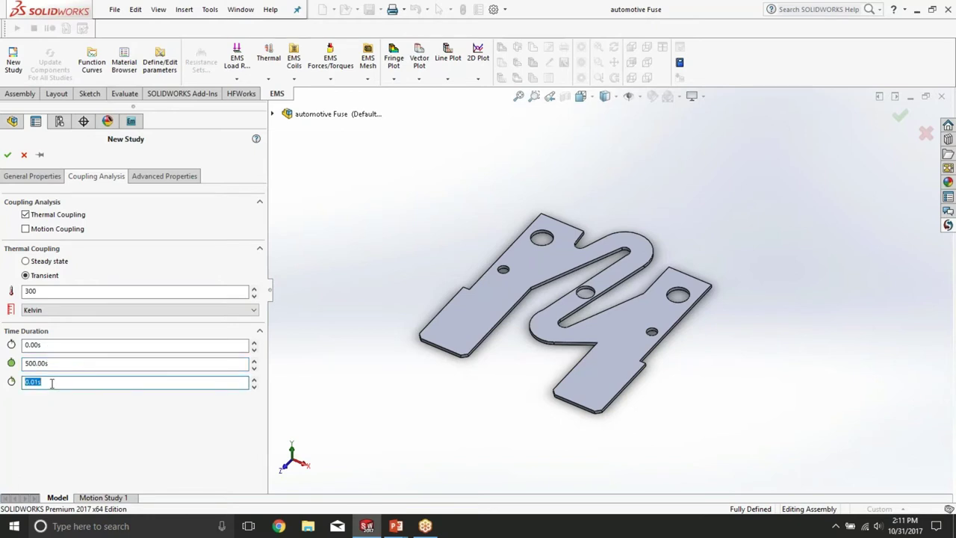
pyautogui.write('50')
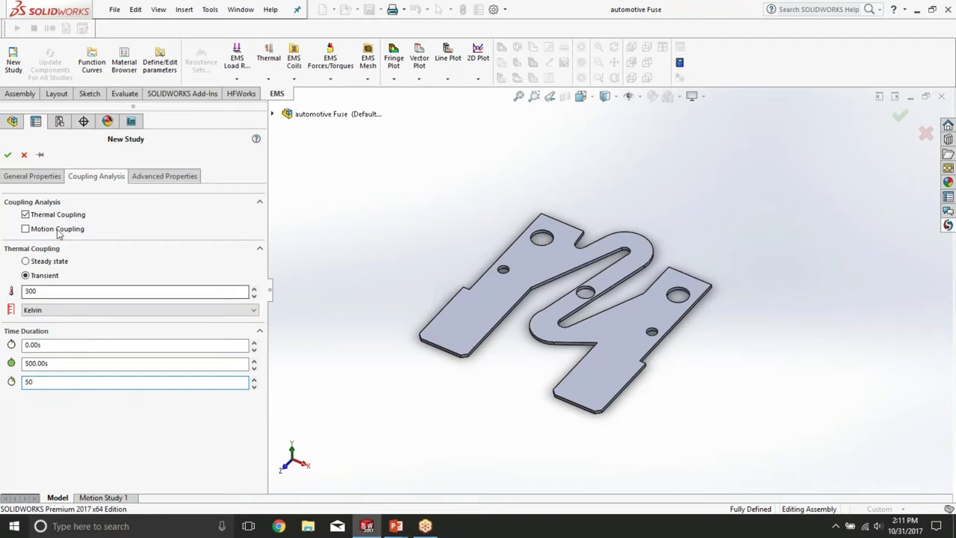
pyautogui.click(8, 155)
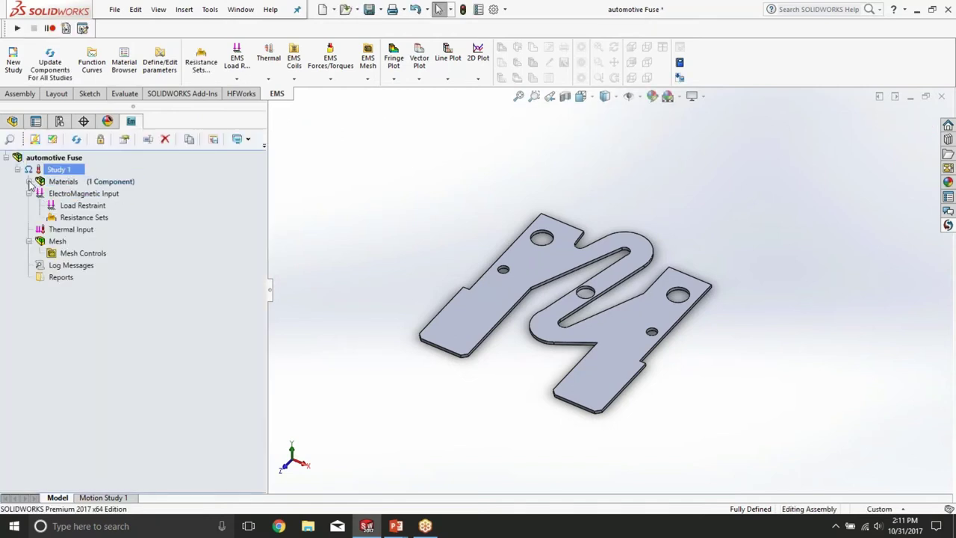
# Step: Assign Aluminium from Favorite Materials to the fuse part Part1-1
pyautogui.click(28, 182)
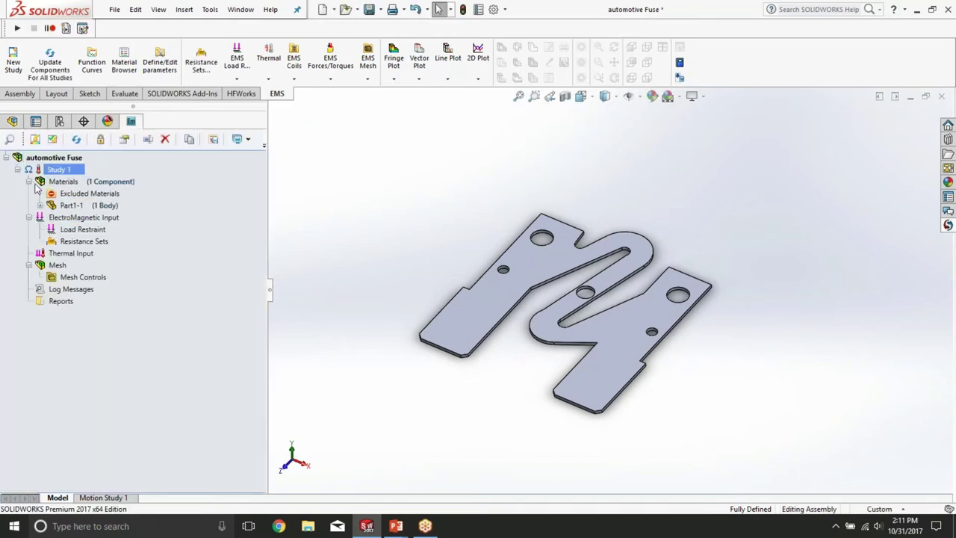
pyautogui.click(83, 206)
pyautogui.rightClick(82, 207)
pyautogui.moveTo(186, 231)
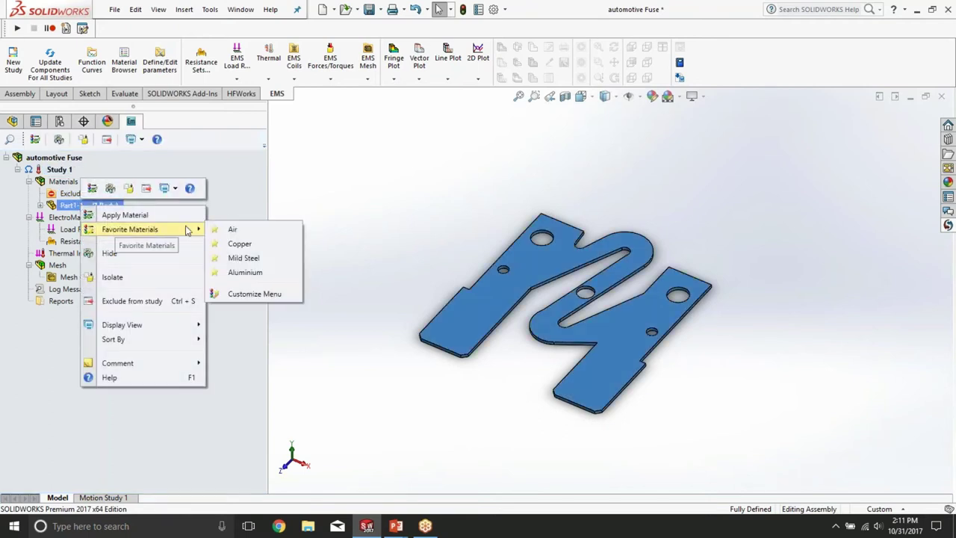
pyautogui.click(245, 272)
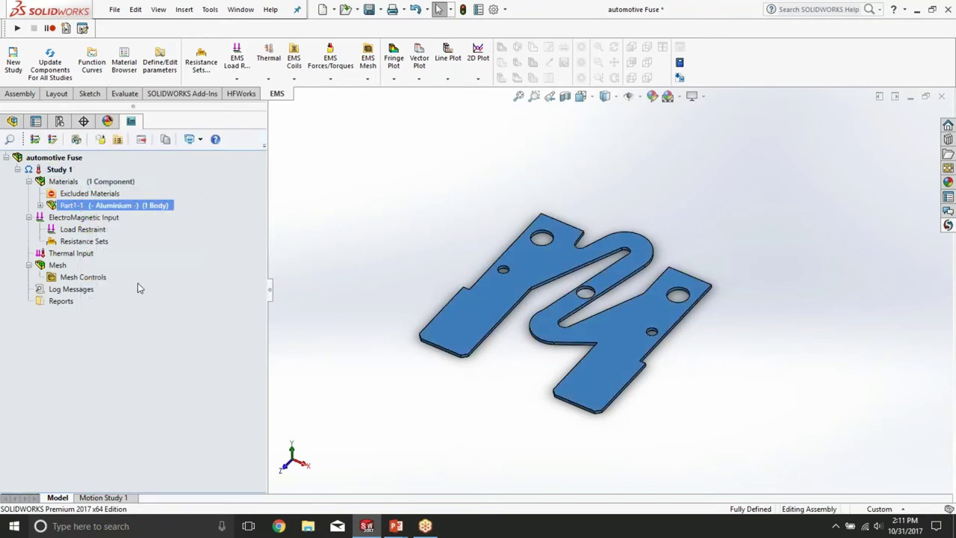
# Step: Reorient the fuse view and bring up the Resistance Sets options
pyautogui.moveTo(659, 324); pyautogui.dragTo(663, 329, button='middle')
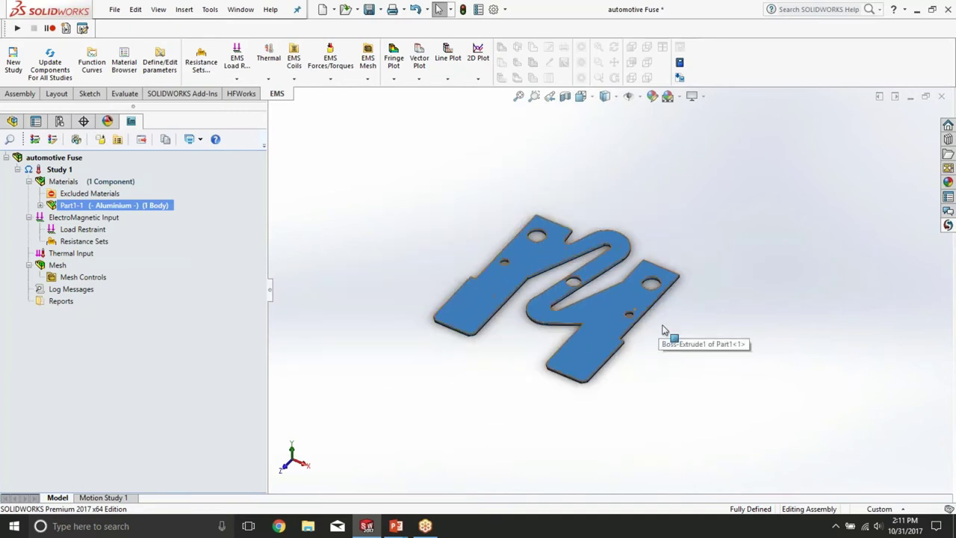
pyautogui.scroll(-3, 685, 323)
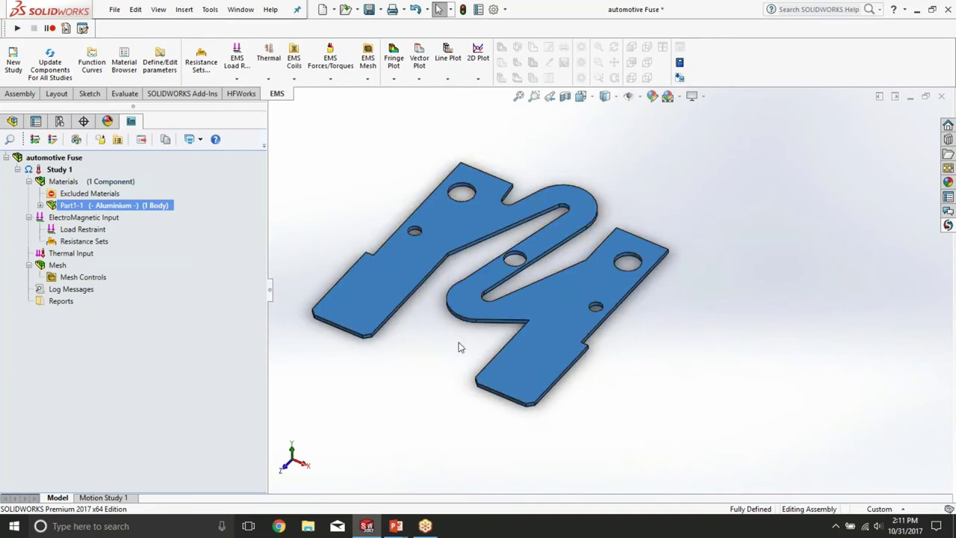
pyautogui.moveTo(457, 341); pyautogui.dragTo(453, 333, button='middle')
pyautogui.click(101, 244)
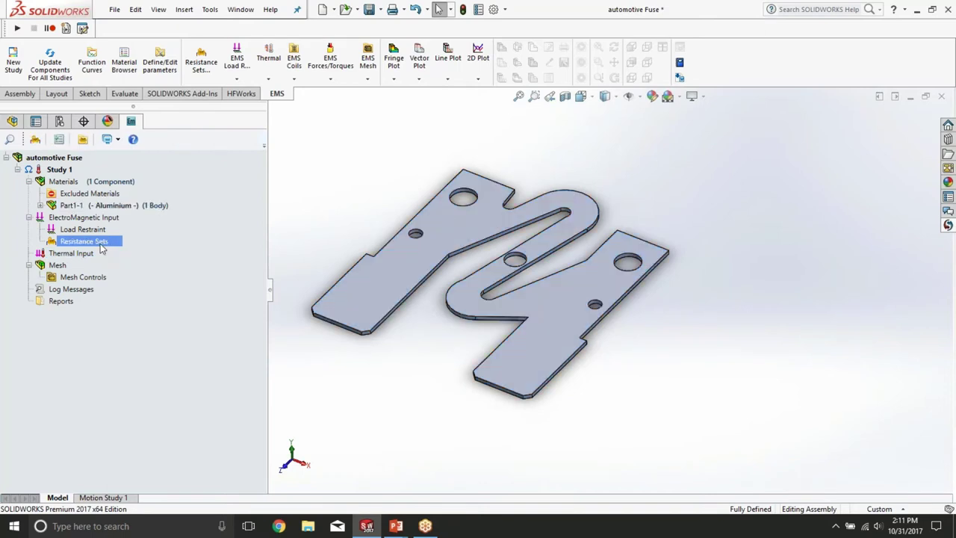
pyautogui.rightClick(102, 248)
# Step: Define Resistance Sets - 1 with the upper terminal end face as entry and lower as exit
pyautogui.click(117, 257)
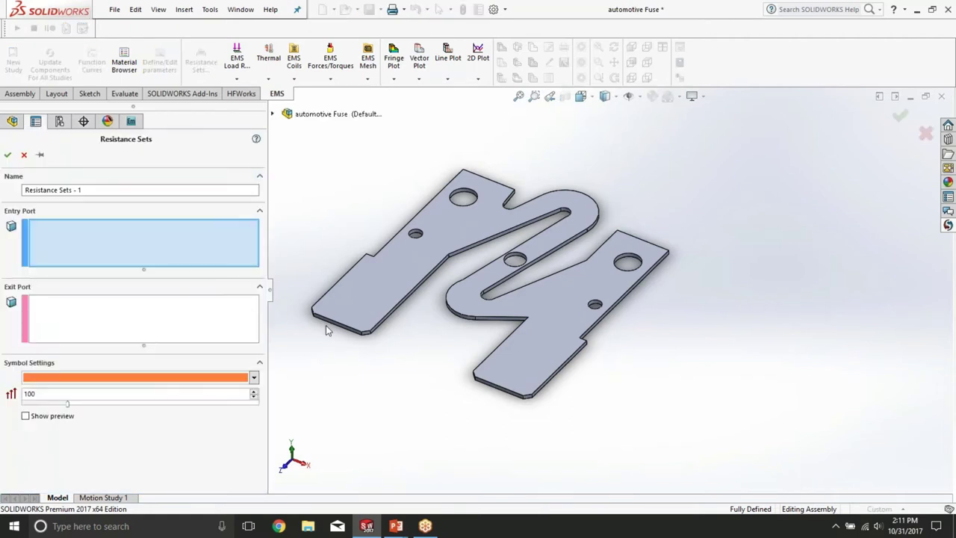
pyautogui.click(329, 323)
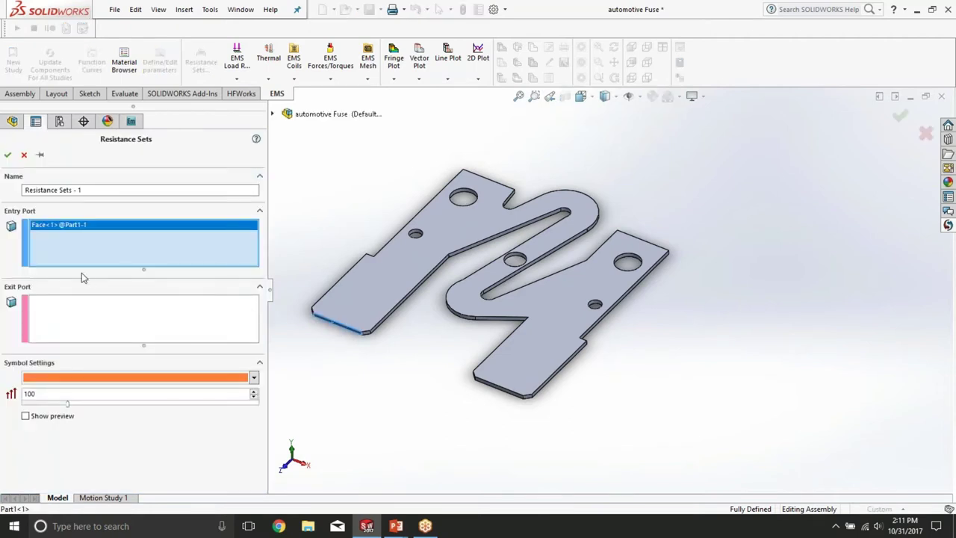
pyautogui.click(100, 312)
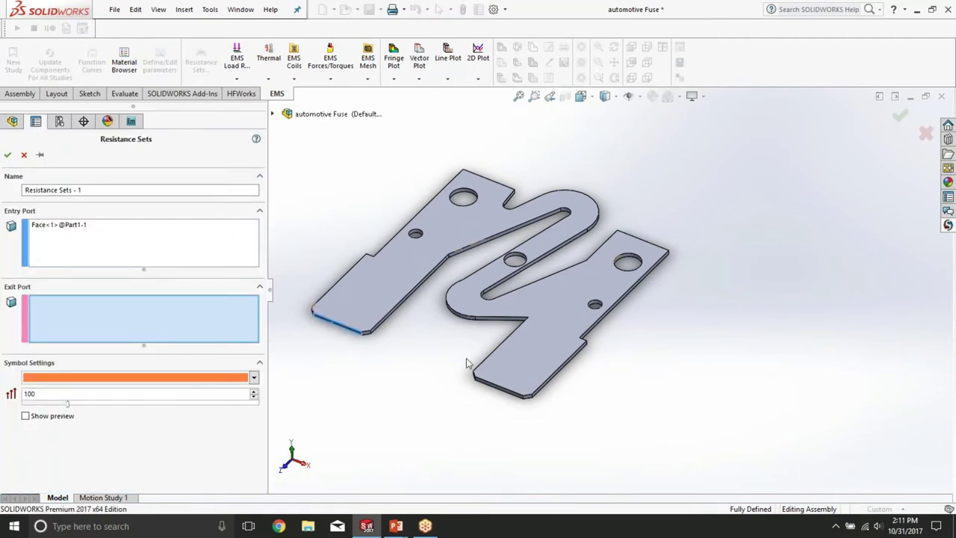
pyautogui.click(488, 390)
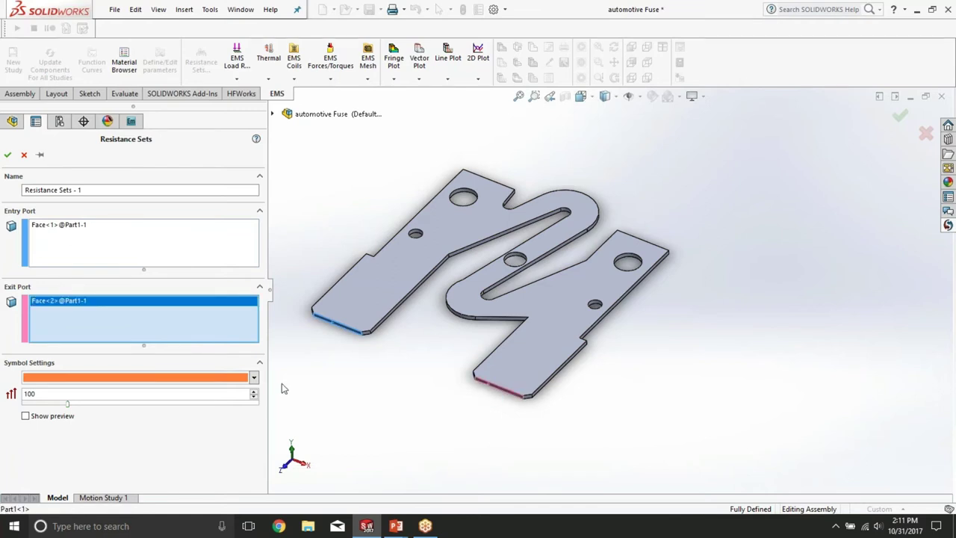
pyautogui.click(26, 416)
pyautogui.scroll(3, 367, 348)
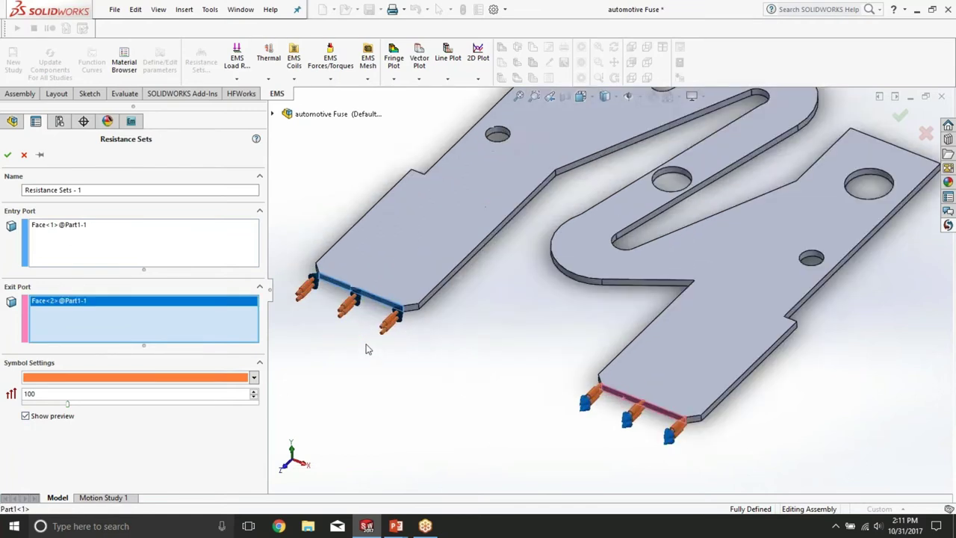
pyautogui.keyDown('ctrl'); pyautogui.moveTo(718, 239); pyautogui.dragTo(691, 251, button='middle'); pyautogui.keyUp('ctrl')
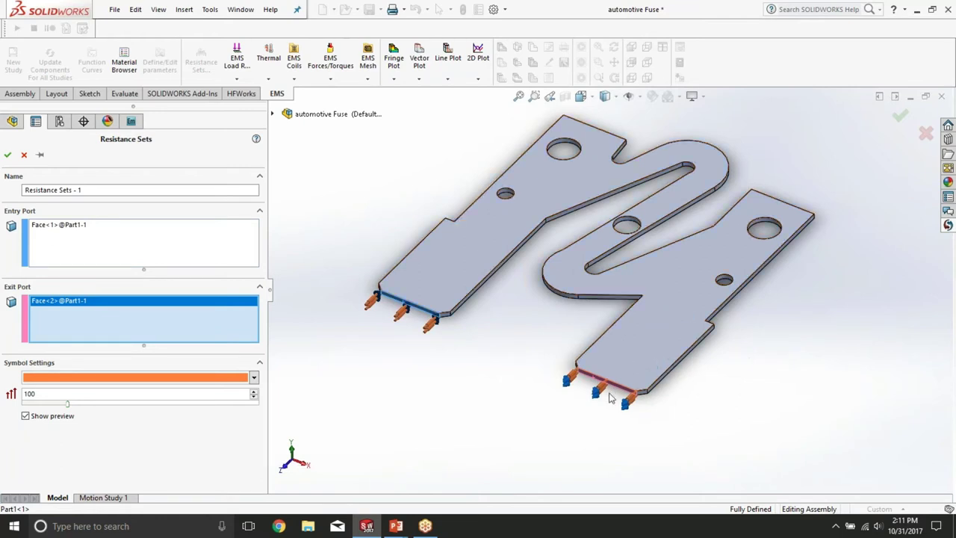
pyautogui.scroll(2, 702, 295)
pyautogui.scroll(-2, 699, 268)
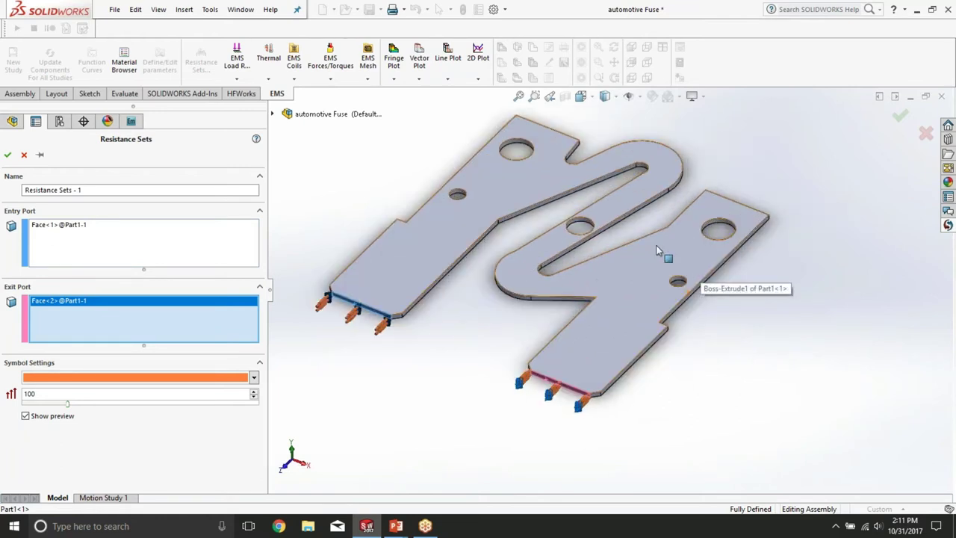
pyautogui.click(8, 155)
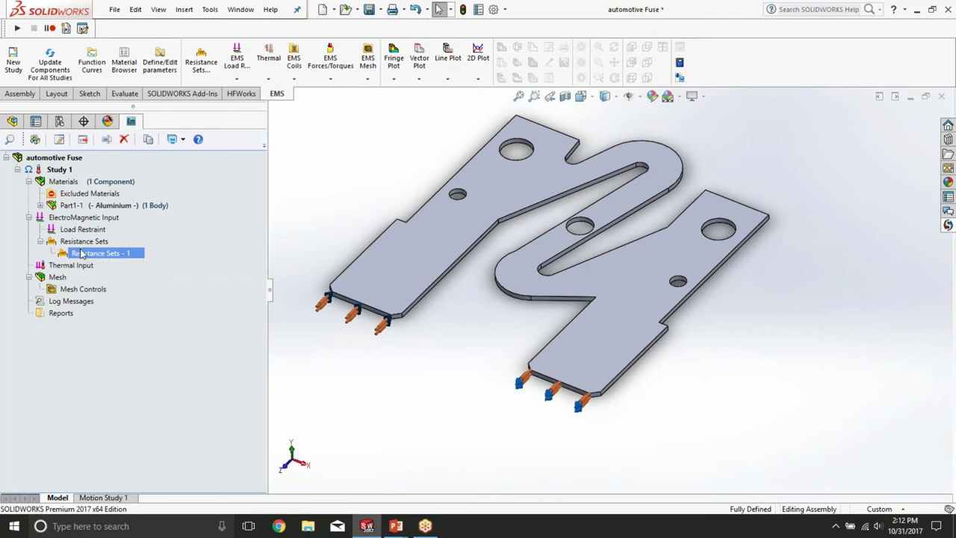
# Step: Add Fixed Voltage - 1 at 0 V on the lower-right terminal's end face
pyautogui.keyDown('ctrl'); pyautogui.click(81, 231); pyautogui.keyUp('ctrl')
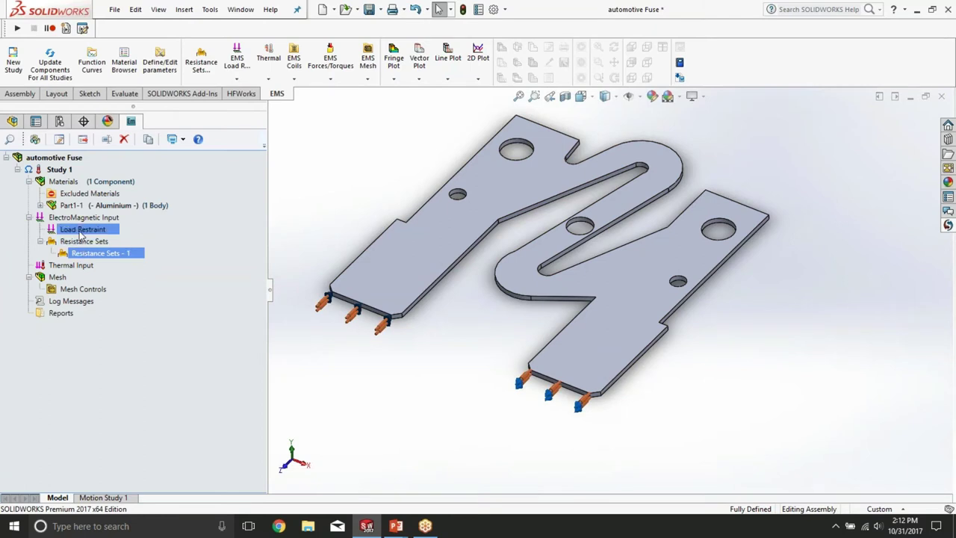
pyautogui.rightClick(81, 233)
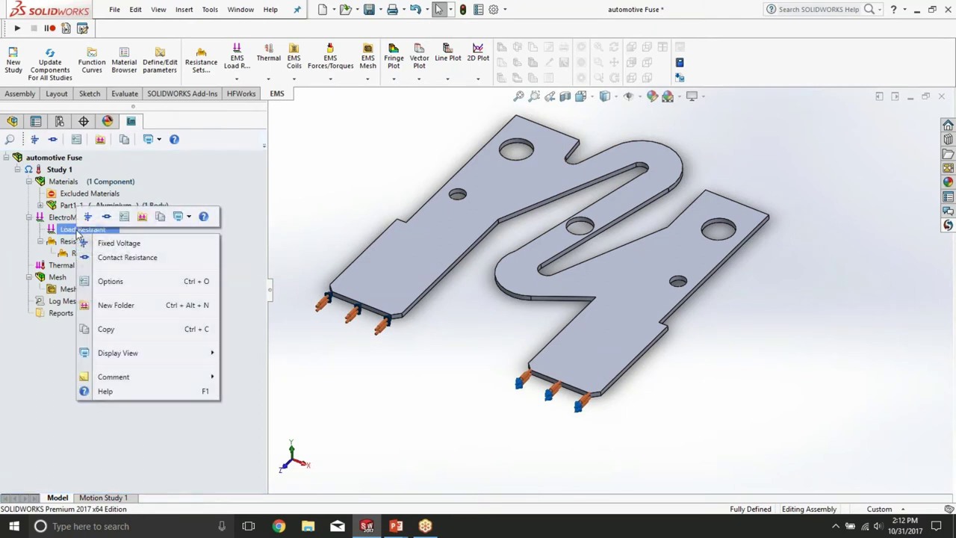
pyautogui.click(112, 244)
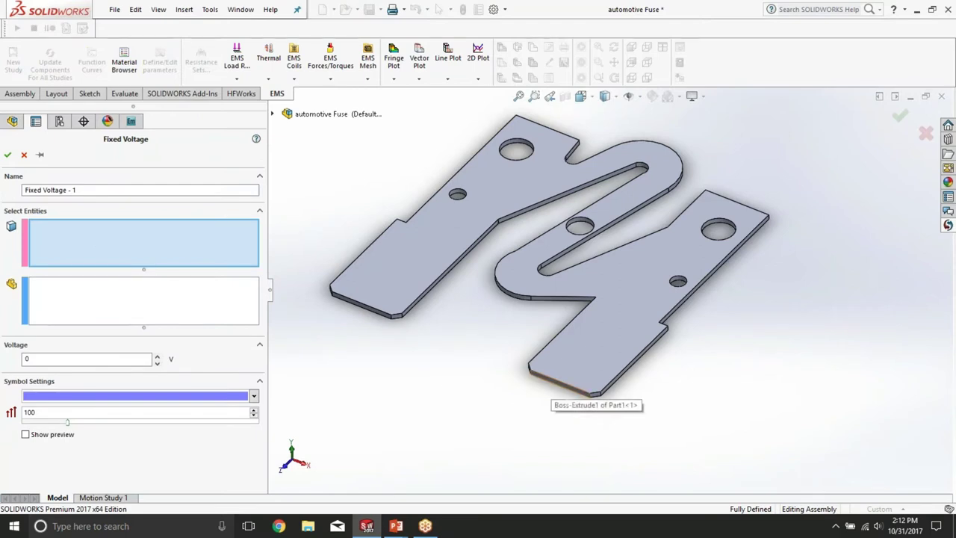
pyautogui.click(566, 364)
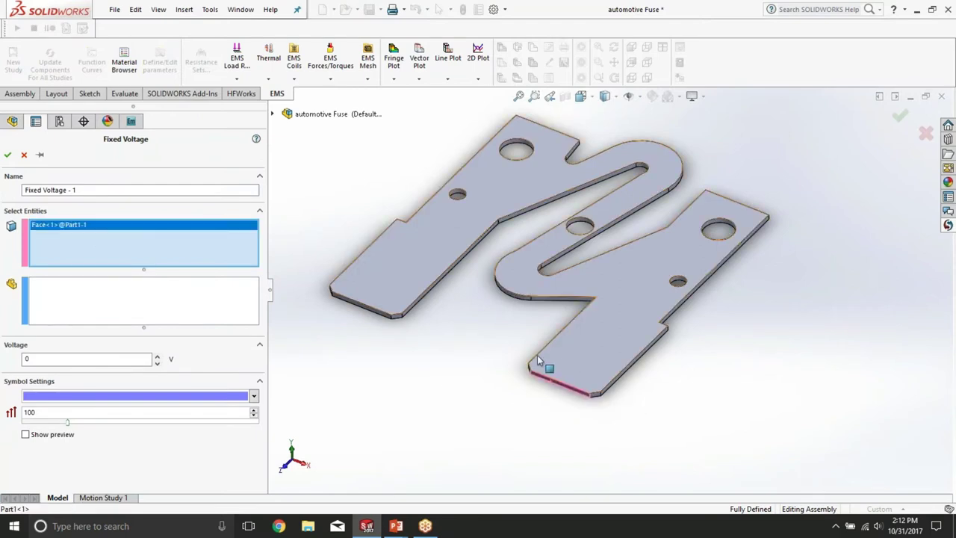
pyautogui.click(7, 155)
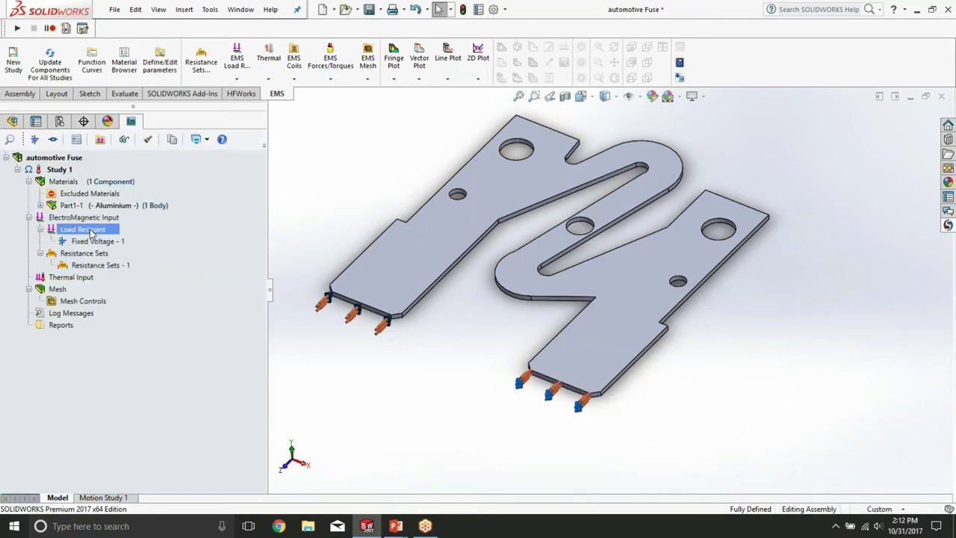
# Step: Add Fixed Voltage - 2 at 0.1 V on the left terminal's end face
pyautogui.rightClick(91, 232)
pyautogui.click(105, 238)
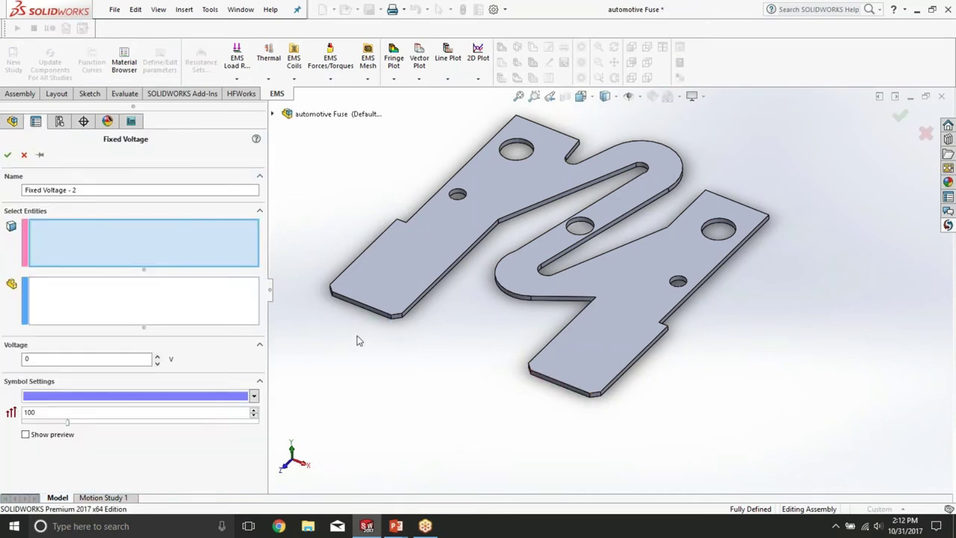
pyautogui.scroll(-5, 370, 316)
pyautogui.click(437, 295)
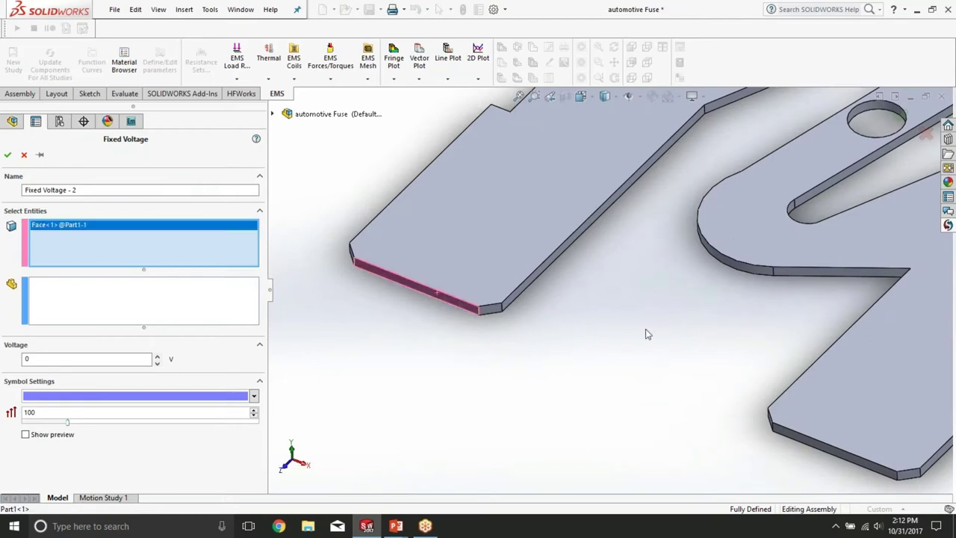
pyautogui.scroll(5, 645, 329)
pyautogui.scroll(-3, 719, 265)
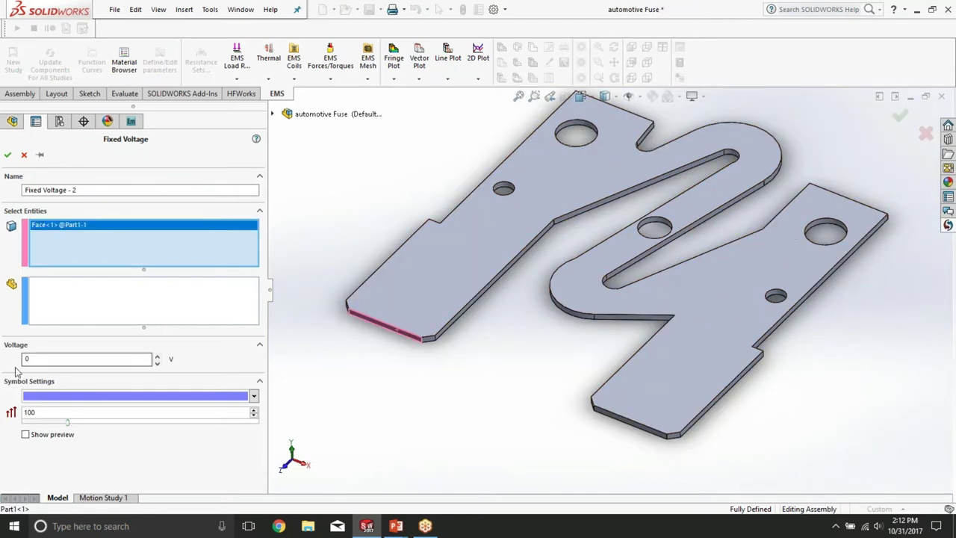
pyautogui.click(47, 361)
pyautogui.write('.1')
pyautogui.click(8, 154)
# Step: Bring up the thermal load options for Thermal Input
pyautogui.scroll(3, 681, 293)
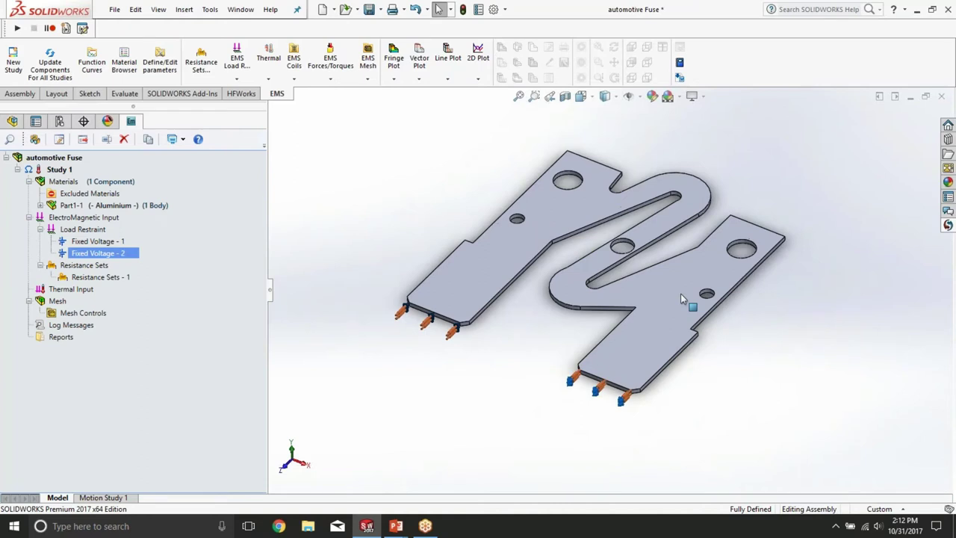
pyautogui.scroll(-2, 680, 293)
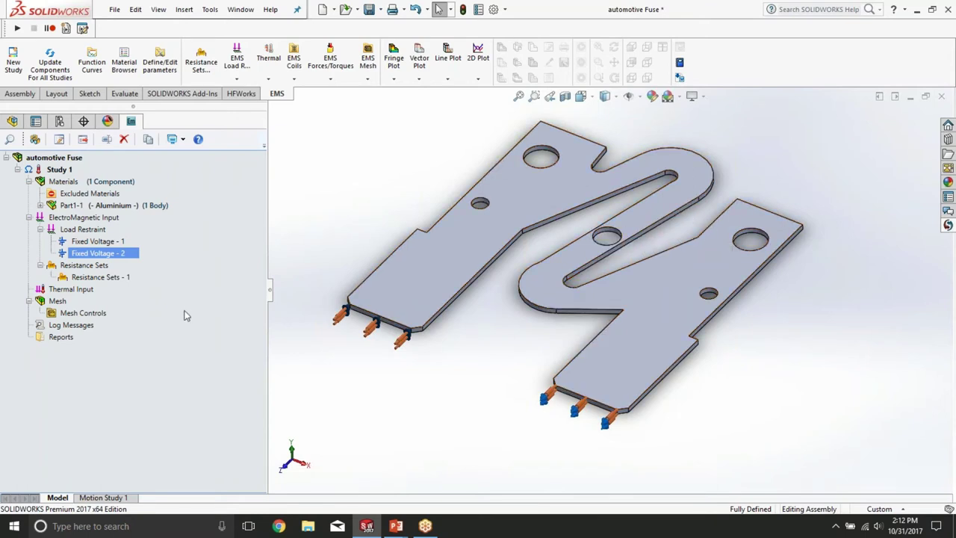
pyautogui.click(121, 314)
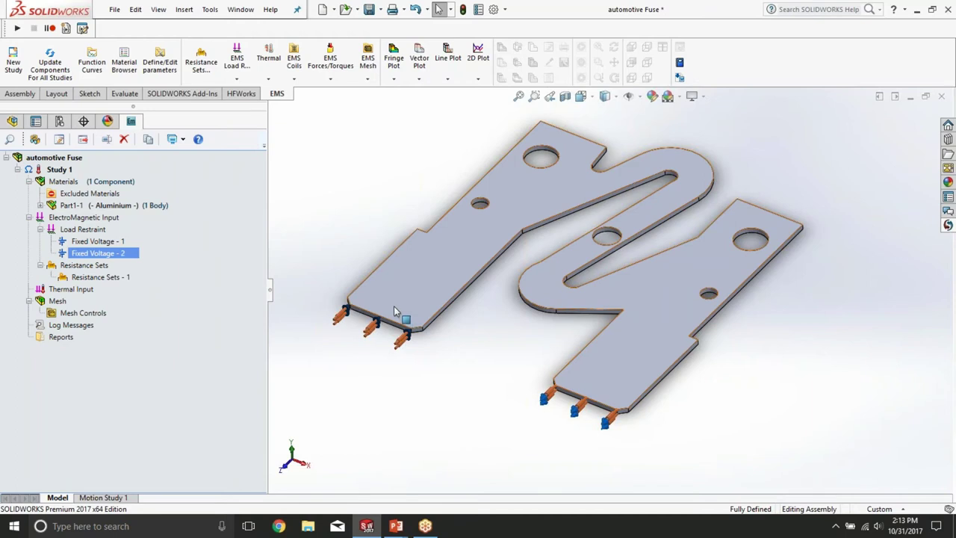
pyautogui.rightClick(84, 290)
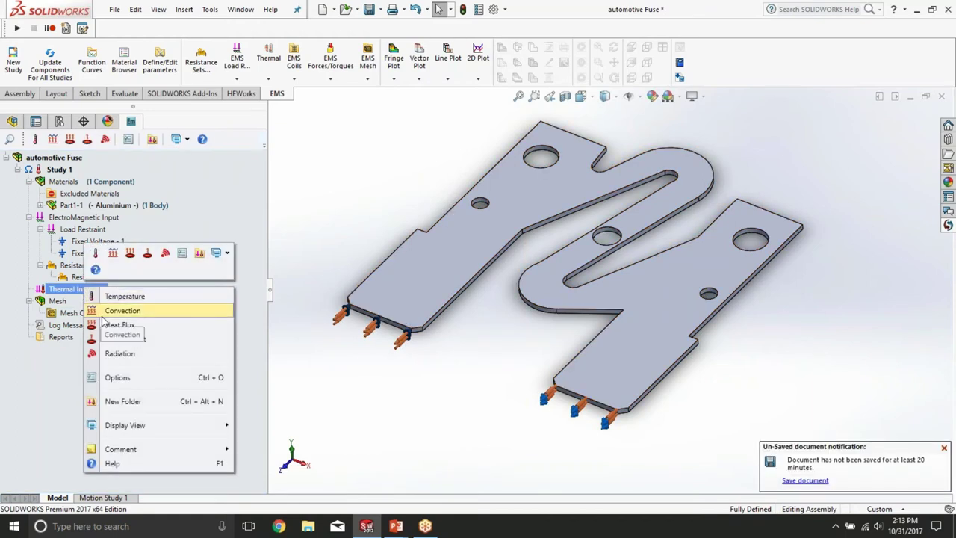
# Step: Start a convection load on the whole fuse body and extract it into individual faces
pyautogui.click(112, 311)
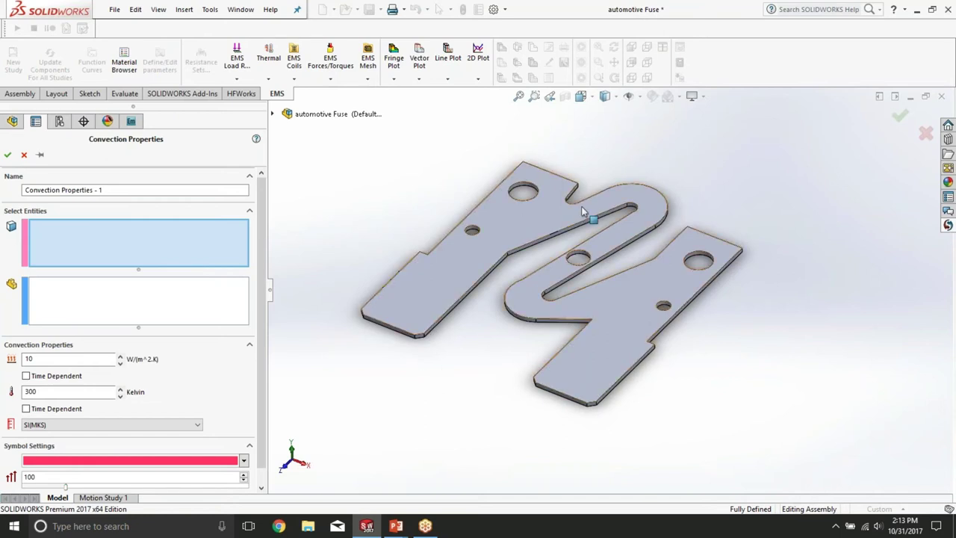
pyautogui.click(104, 308)
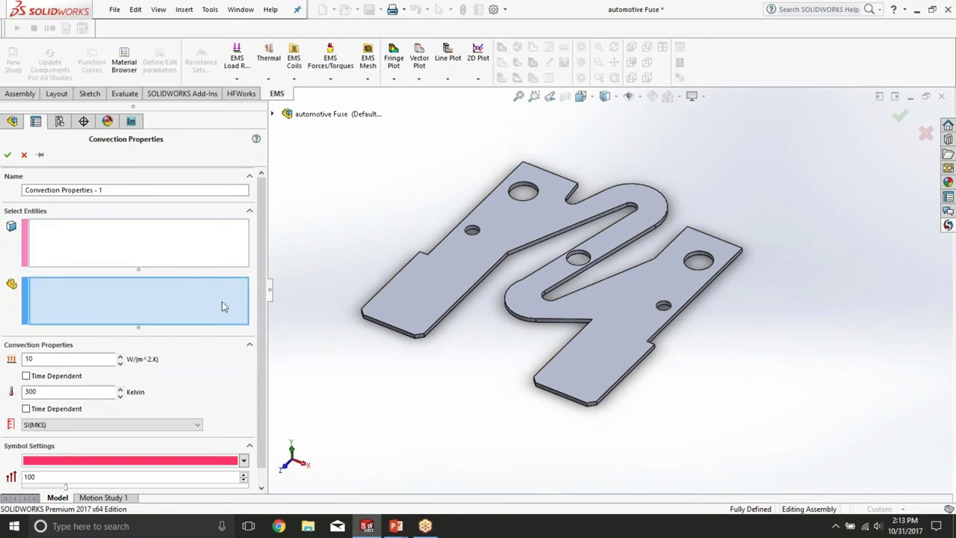
pyautogui.click(399, 302)
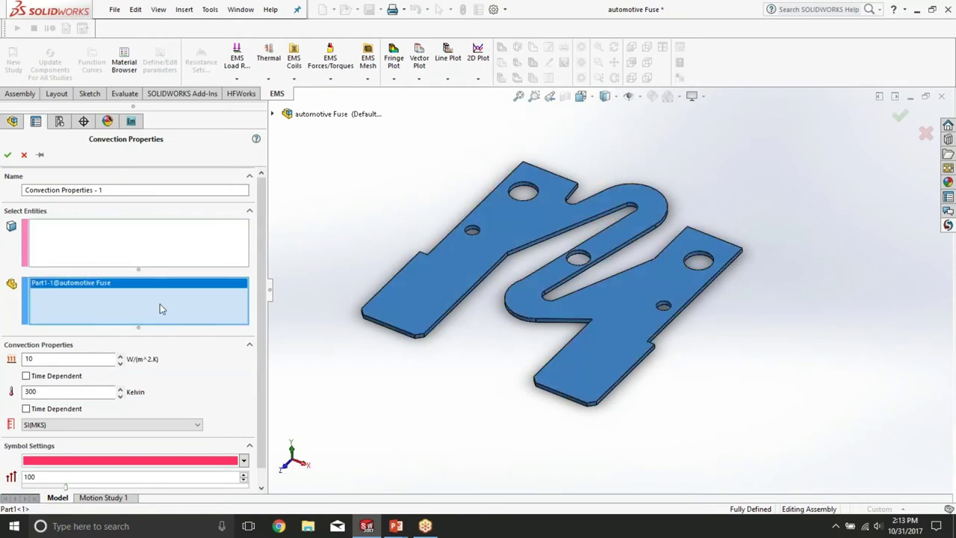
pyautogui.rightClick(110, 287)
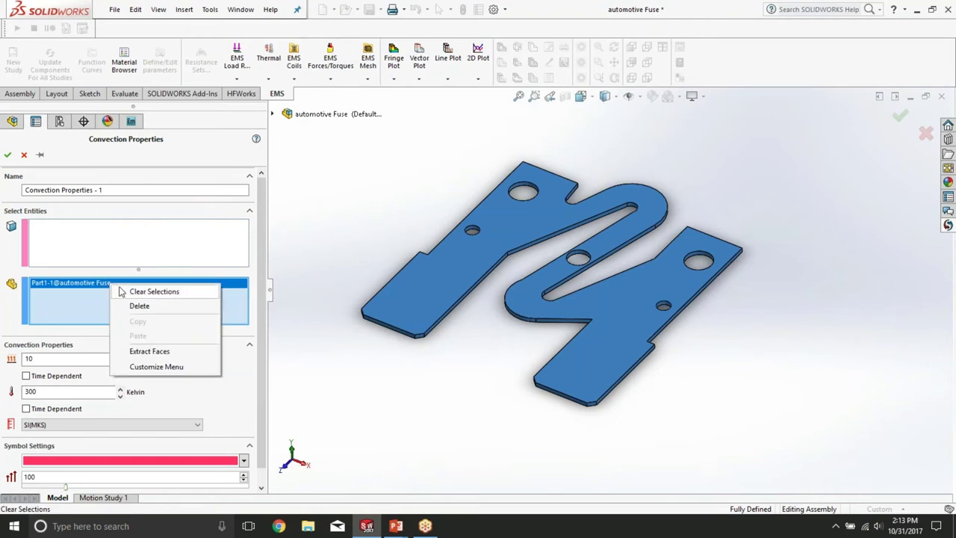
pyautogui.click(150, 351)
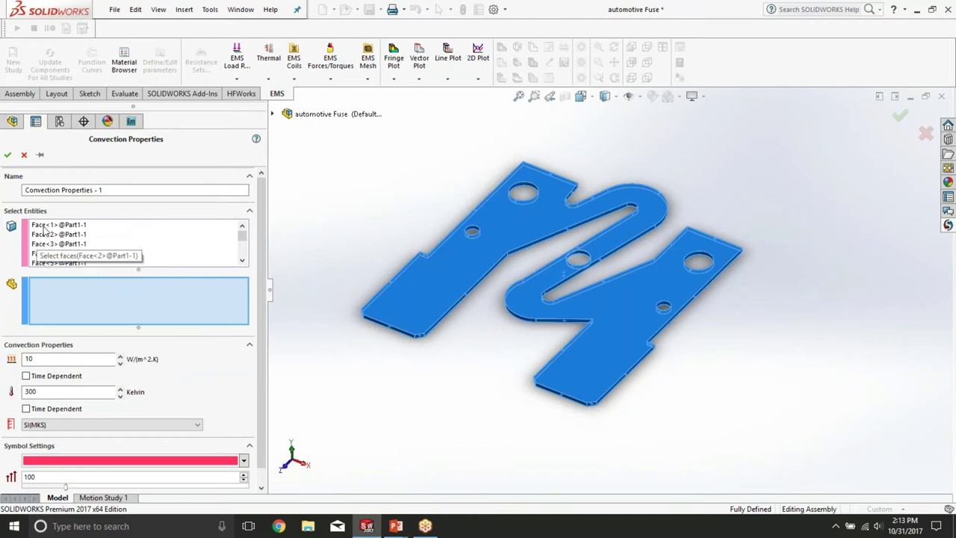
# Step: Keep the convection coefficient at 10 W/(m^2.K), set ambient temperature to 313 K, and confirm
pyautogui.click(28, 359)
pyautogui.press('BackSpace')
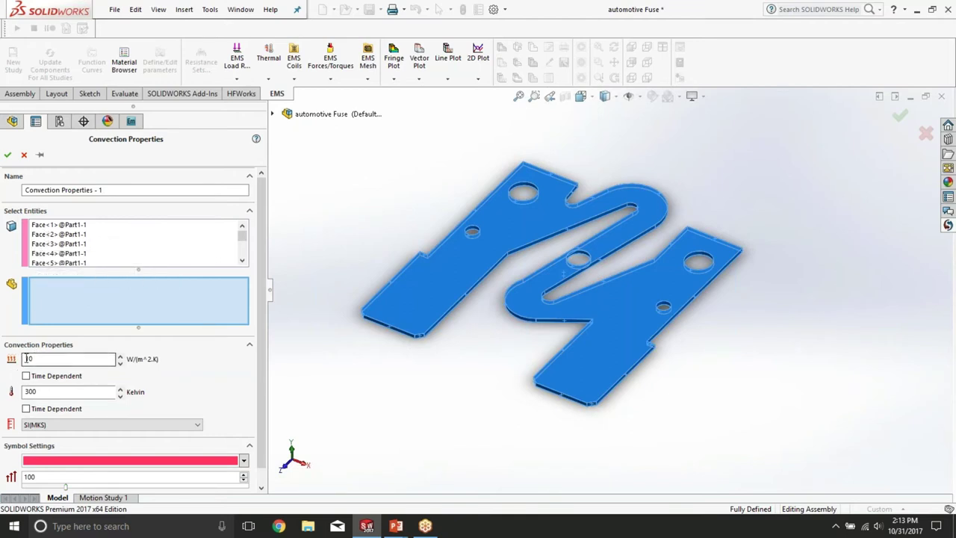
pyautogui.write('1')
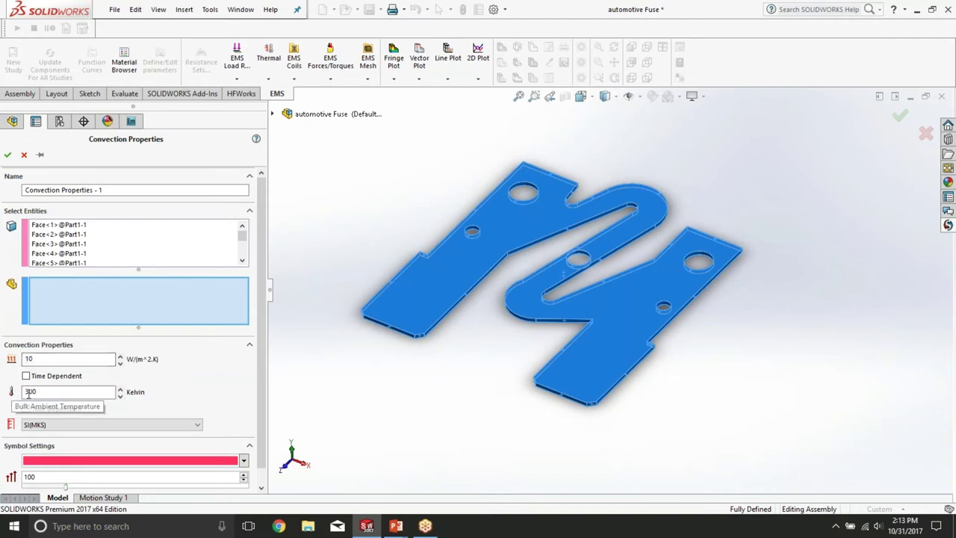
pyautogui.click(29, 392)
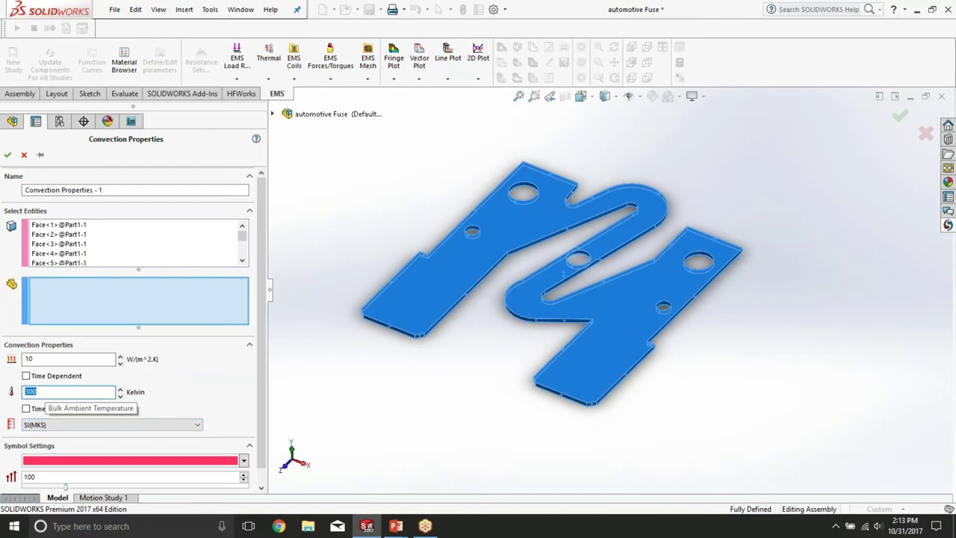
pyautogui.write('313')
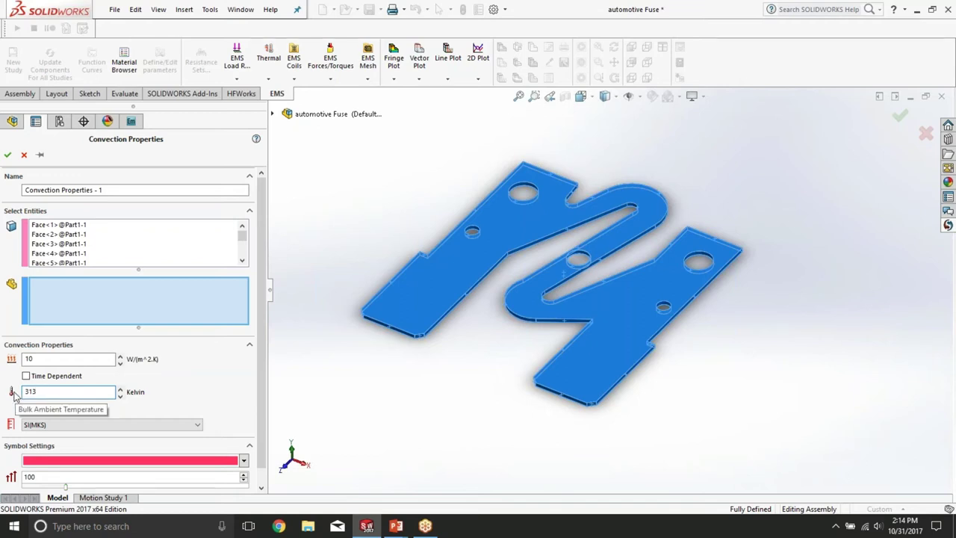
pyautogui.click(8, 155)
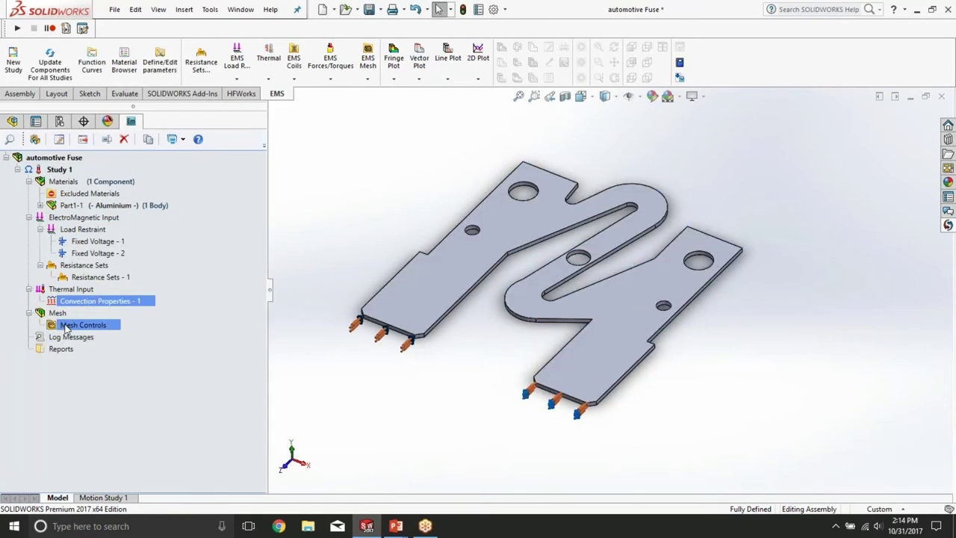
pyautogui.scroll(-2, 622, 280)
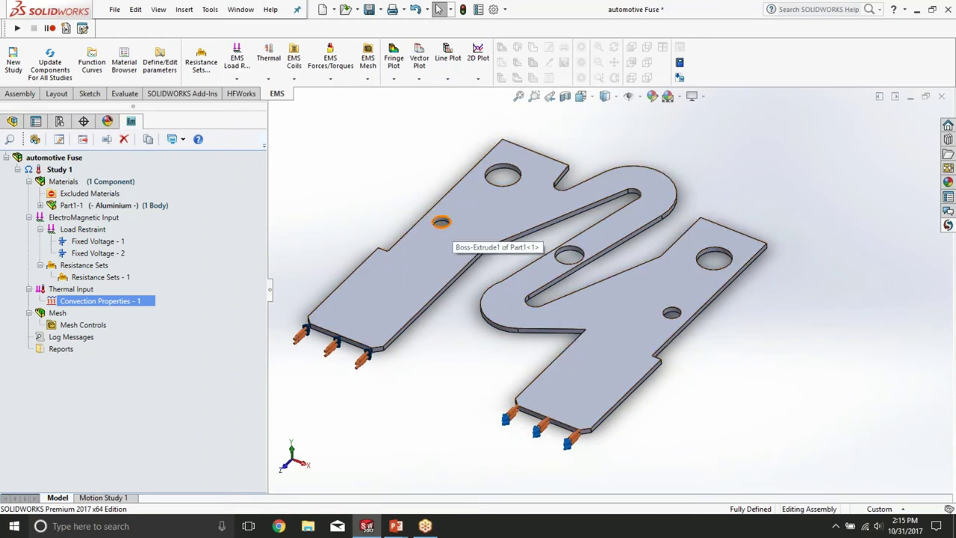
# Step: Start a local mesh control and select the three hole faces of the fuse
pyautogui.rightClick(86, 327)
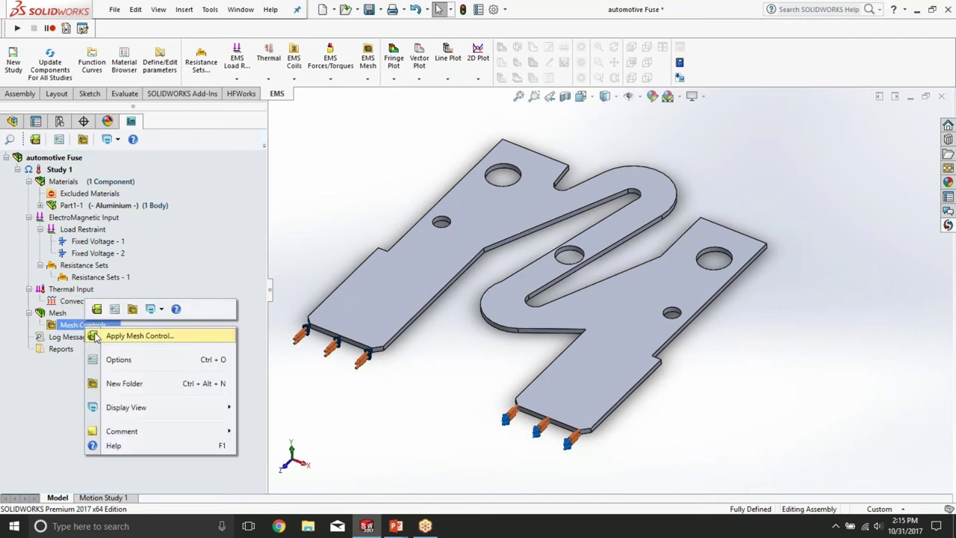
pyautogui.click(117, 338)
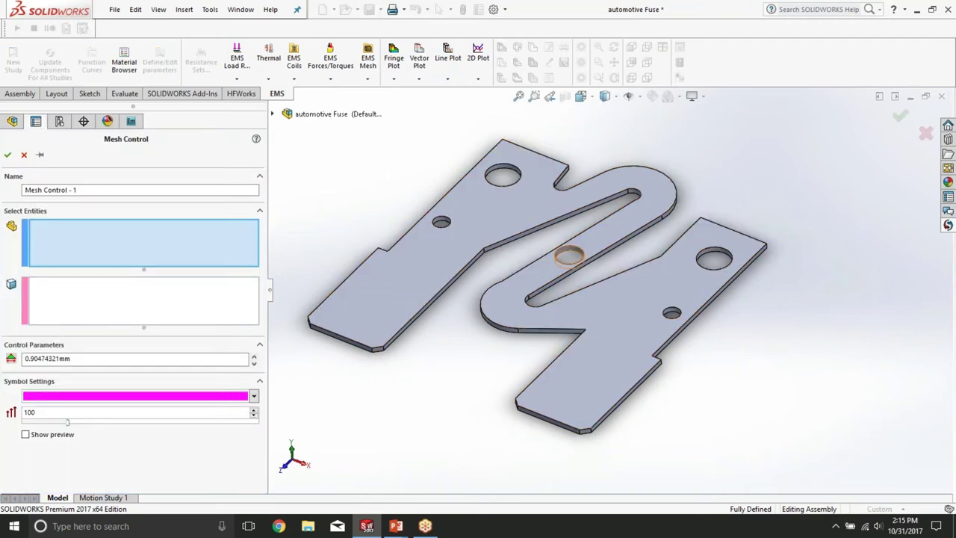
pyautogui.scroll(-3, 568, 254)
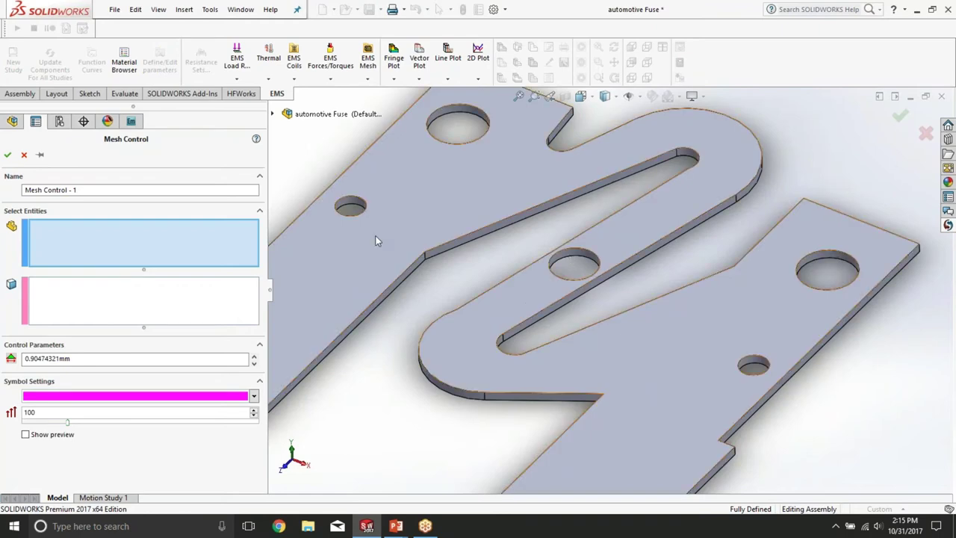
pyautogui.scroll(3, 598, 292)
pyautogui.scroll(-2, 598, 291)
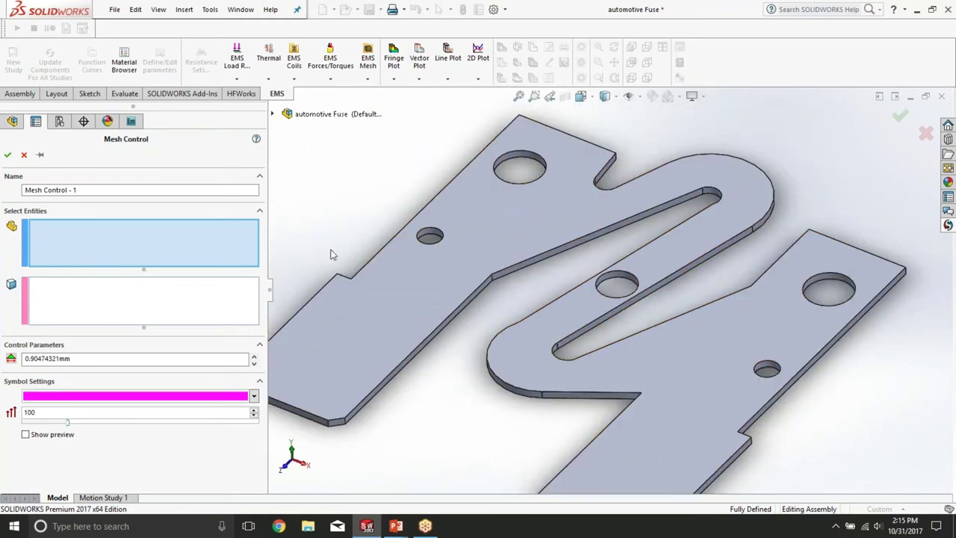
pyautogui.click(241, 296)
pyautogui.click(447, 235)
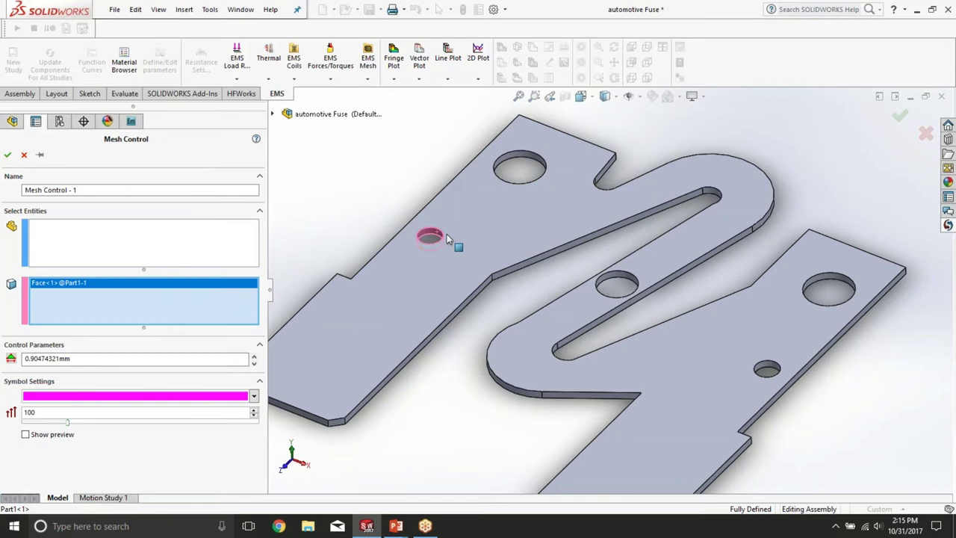
pyautogui.click(619, 279)
pyautogui.scroll(2, 694, 317)
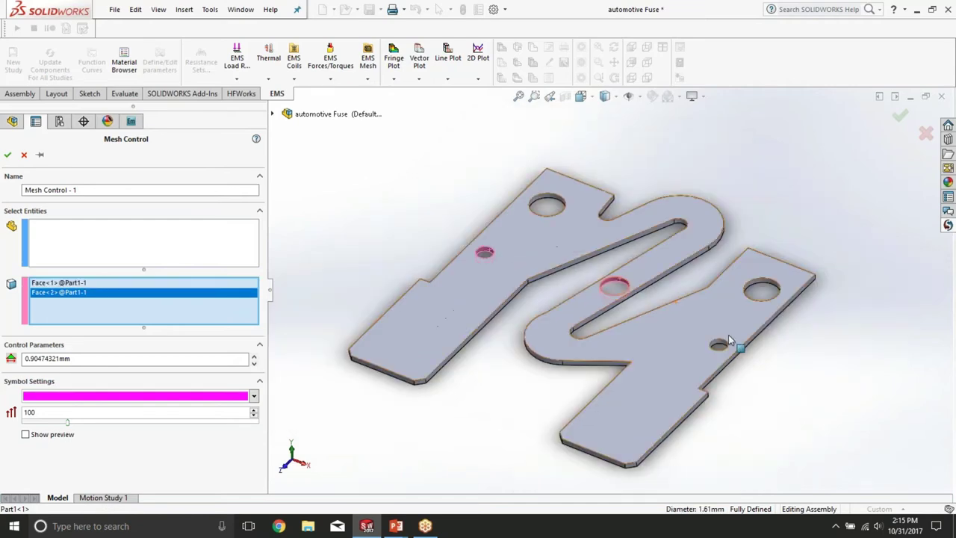
pyautogui.scroll(-2, 720, 332)
pyautogui.click(704, 343)
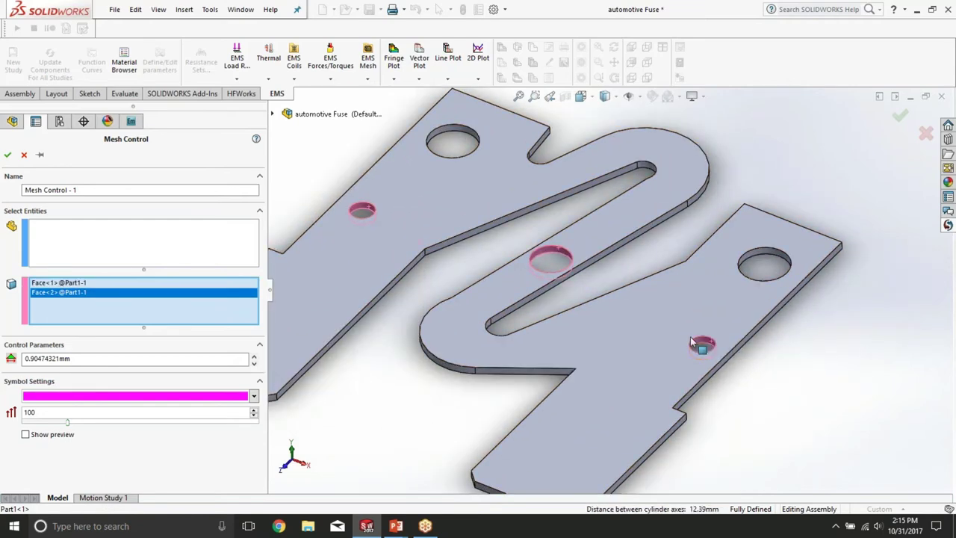
# Step: Add both slot-end curved faces, set the mesh size to 0.25 mm, and confirm
pyautogui.click(644, 174)
pyautogui.moveTo(565, 316); pyautogui.dragTo(478, 329, button='middle')
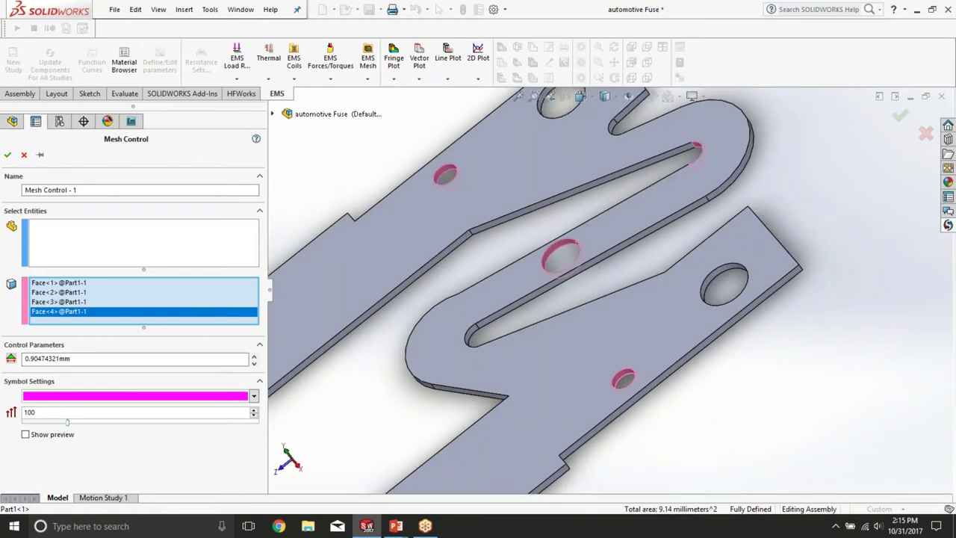
pyautogui.click(463, 333)
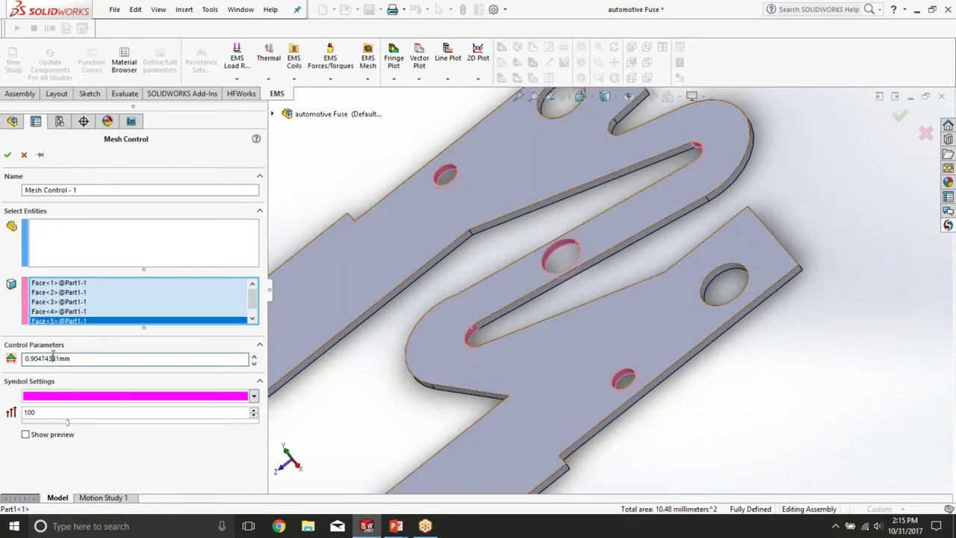
pyautogui.doubleClick(53, 357)
pyautogui.write('0.25')
pyautogui.scroll(4, 480, 299)
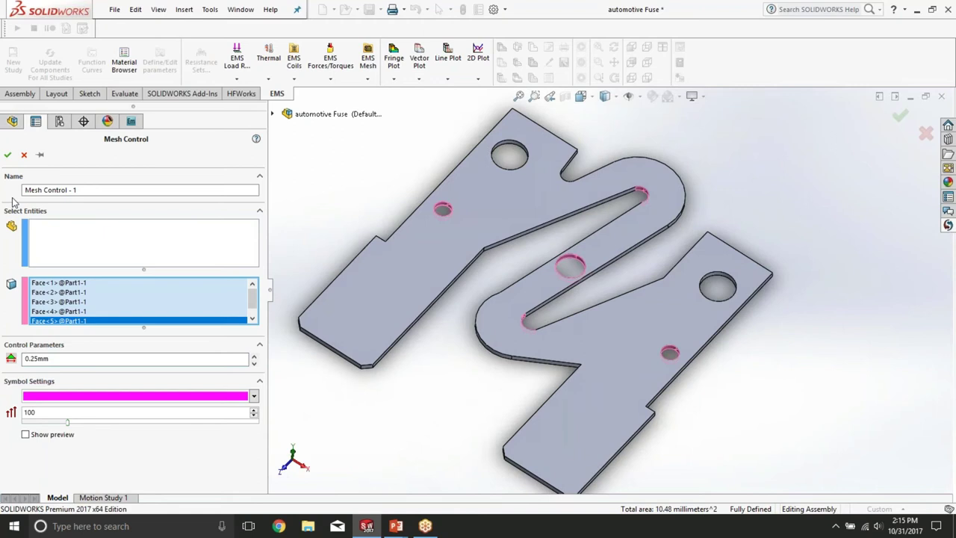
pyautogui.click(8, 154)
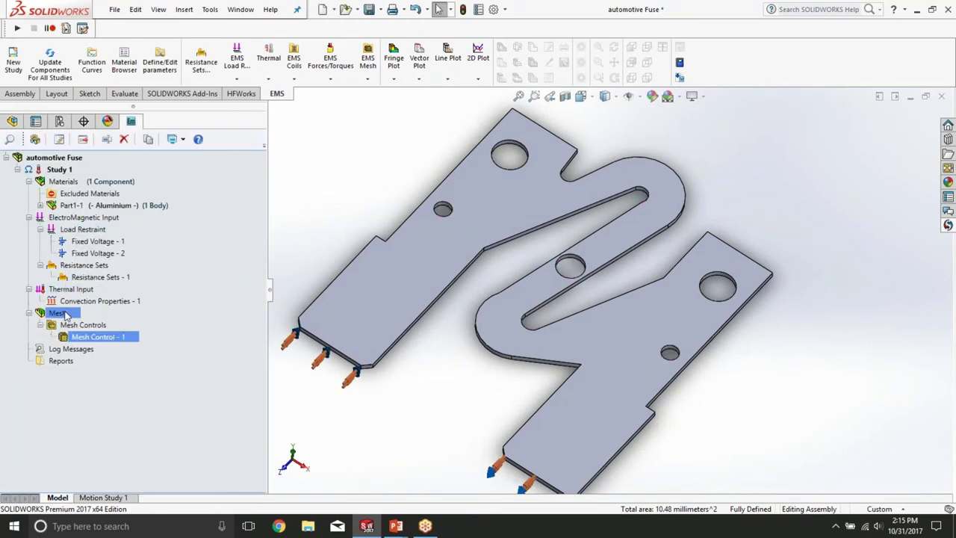
# Step: Generate the fuse mesh and rotate to check the finer elements around the holes and slot ends
pyautogui.rightClick(65, 315)
pyautogui.click(79, 326)
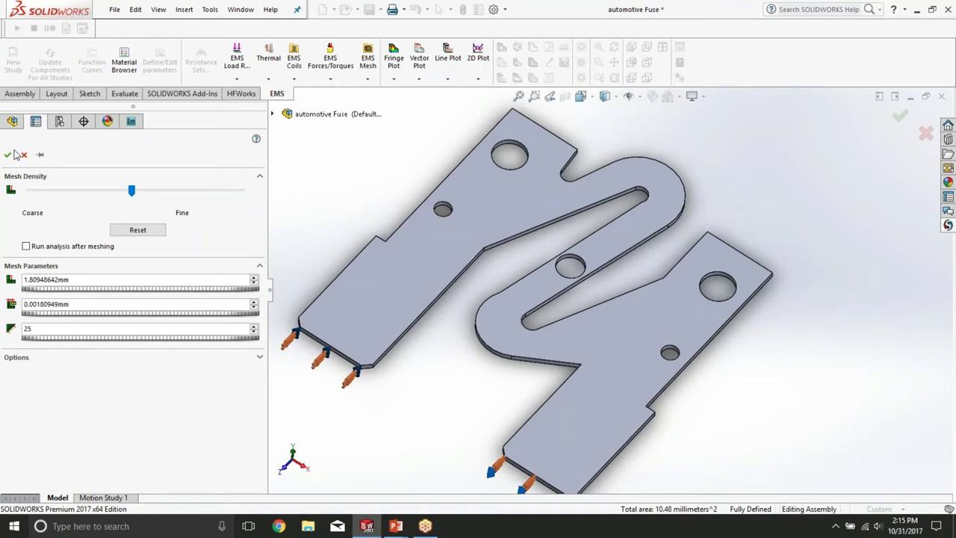
pyautogui.click(7, 155)
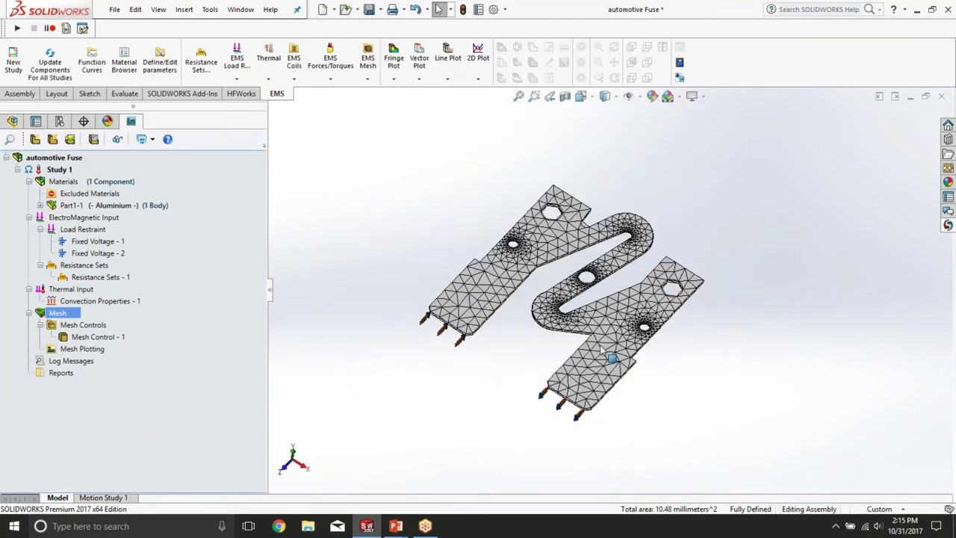
pyautogui.scroll(-3, 640, 352)
pyautogui.moveTo(640, 352); pyautogui.dragTo(499, 314, button='middle')
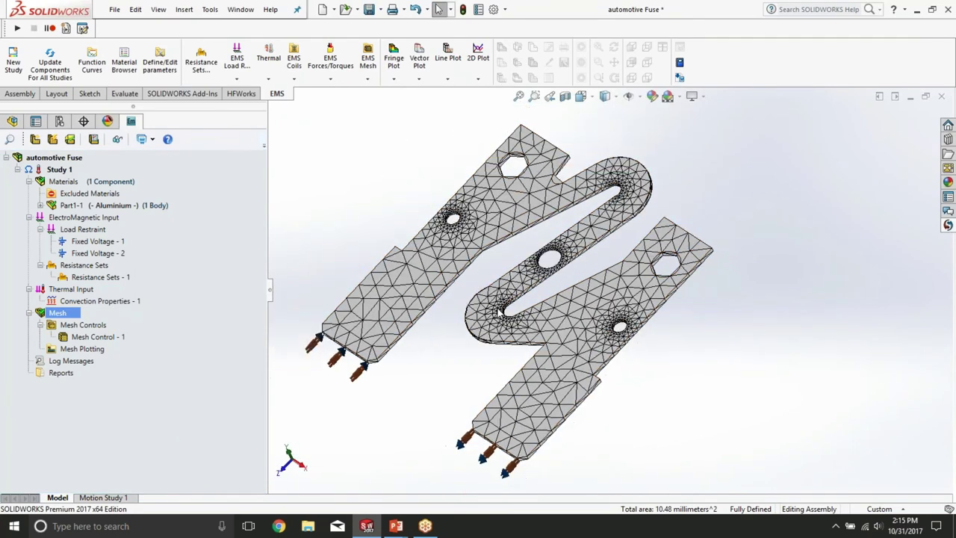
pyautogui.click(88, 266)
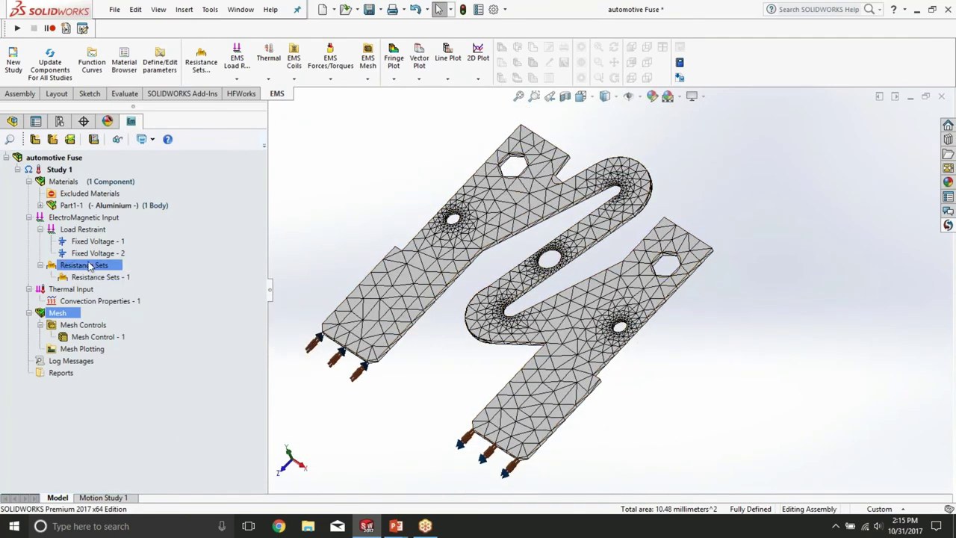
pyautogui.rightClick(62, 171)
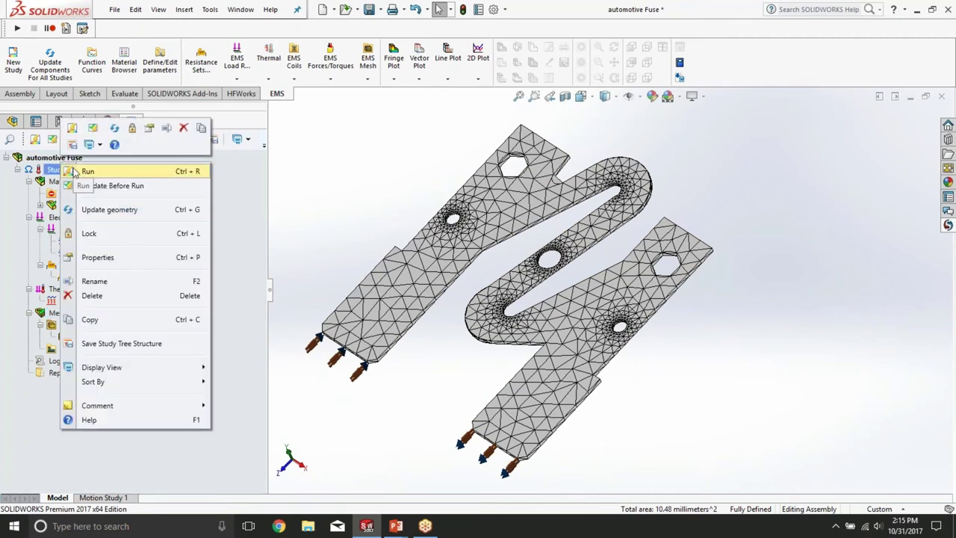
# Step: Run Study 1 and open the Results Table showing resistance 1.2151e-003 Ohms
pyautogui.click(74, 171)
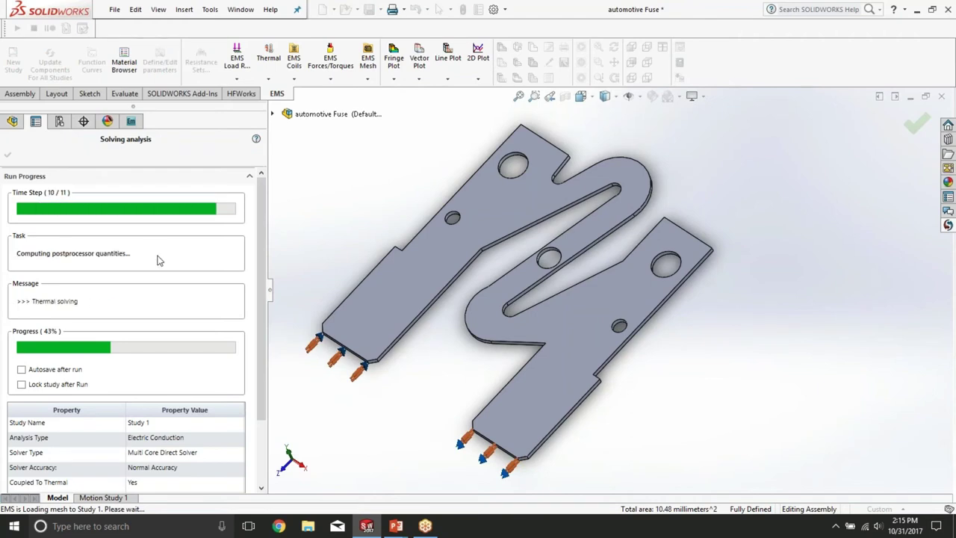
pyautogui.click(84, 241)
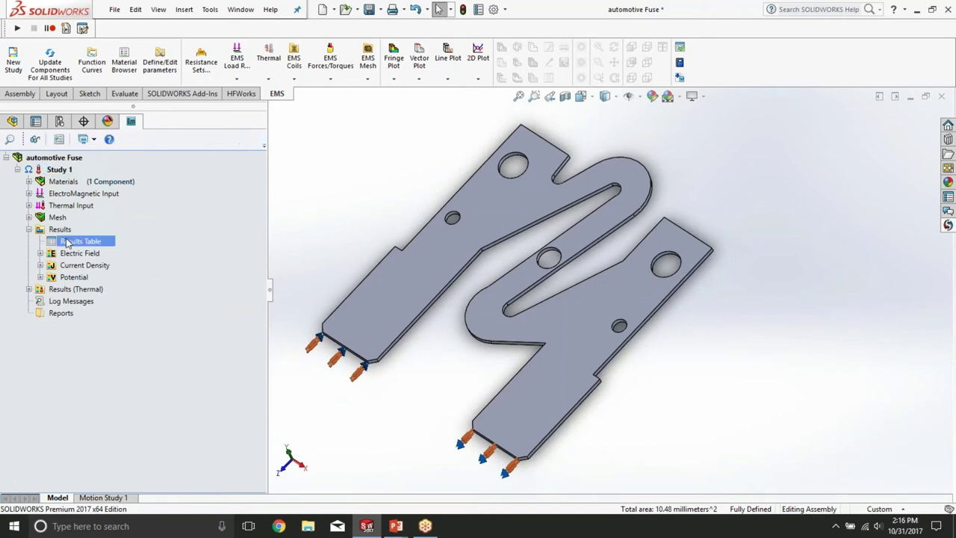
pyautogui.doubleClick(67, 242)
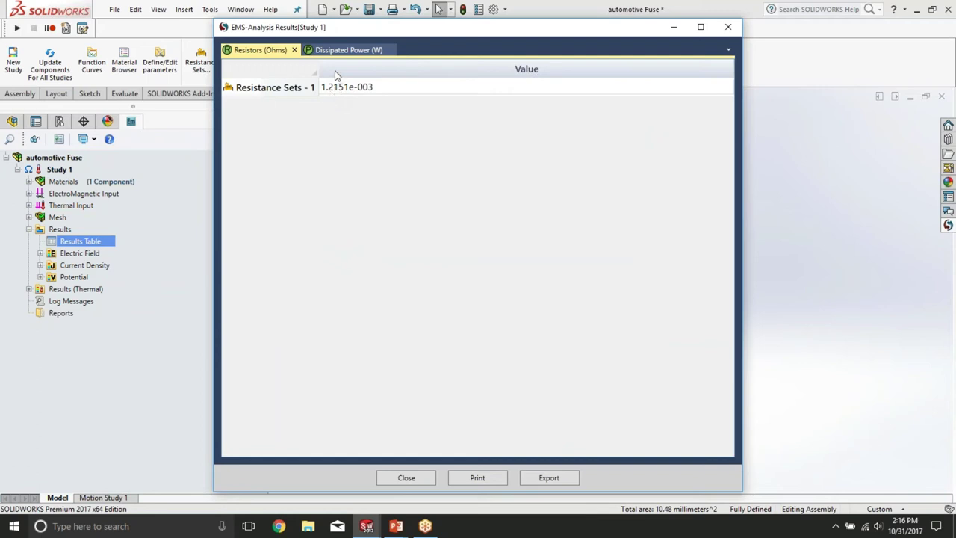
# Step: Check the 9.6239e+000 W dissipated power result, then close the results window
pyautogui.click(344, 50)
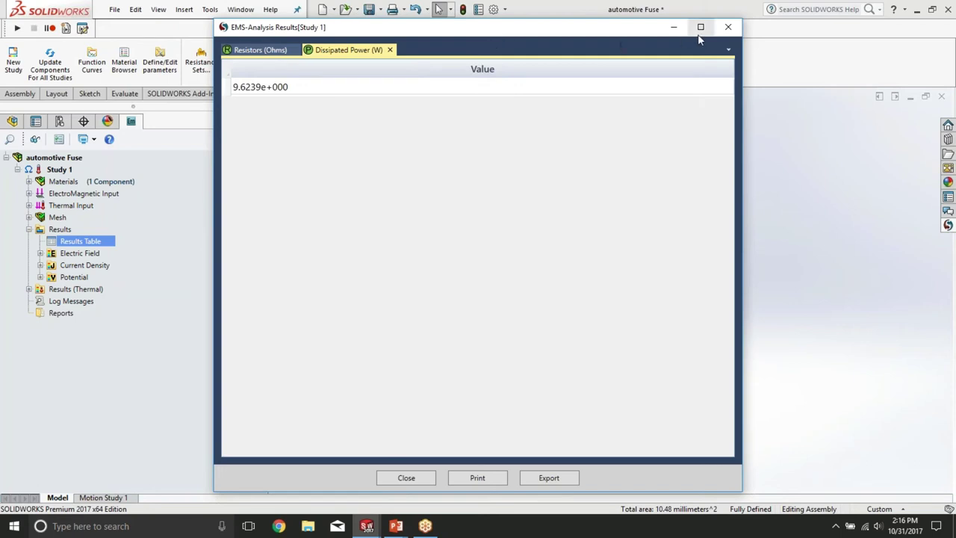
pyautogui.click(722, 31)
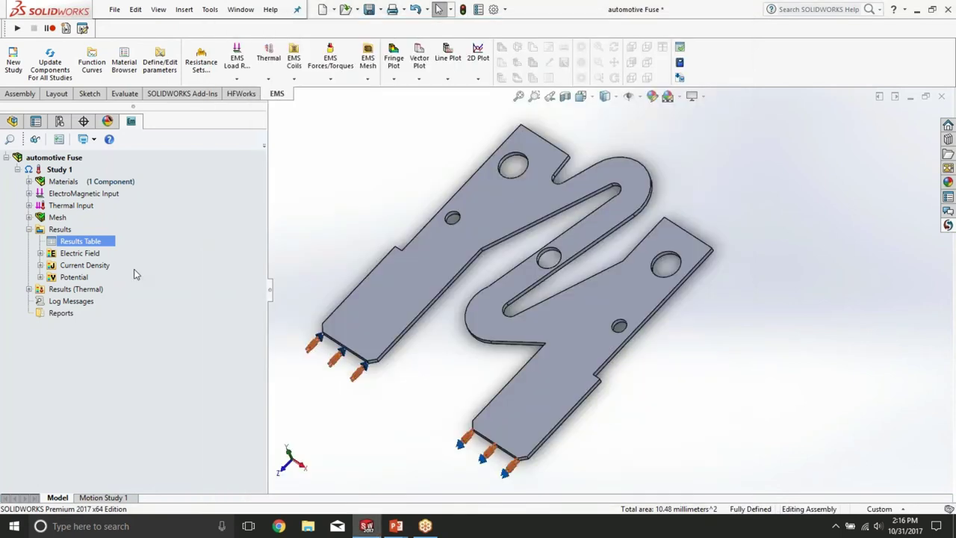
# Step: Display the Current Density - 1 fringe plot, peaking at 3.763e+008 A/m^2, and rotate it
pyautogui.click(40, 266)
pyautogui.doubleClick(90, 277)
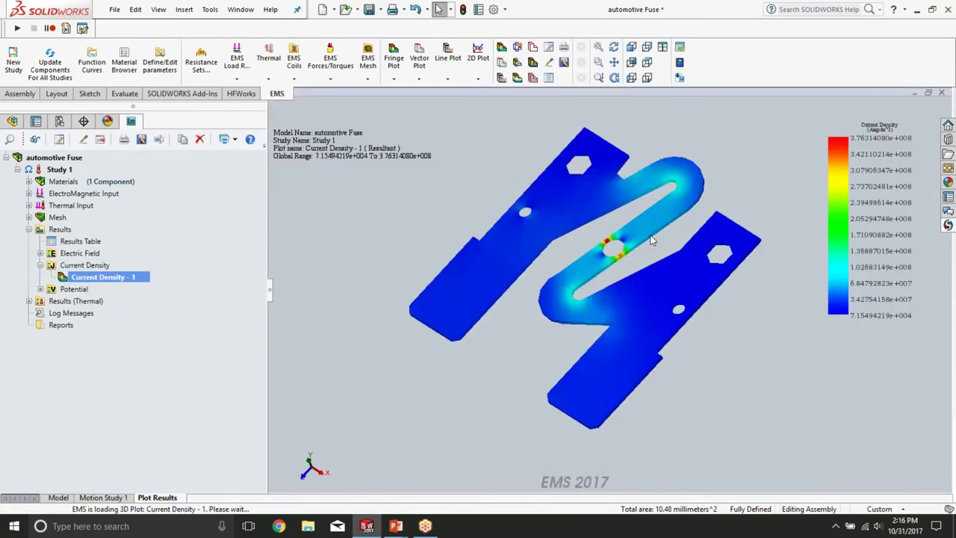
pyautogui.scroll(-3, 618, 234)
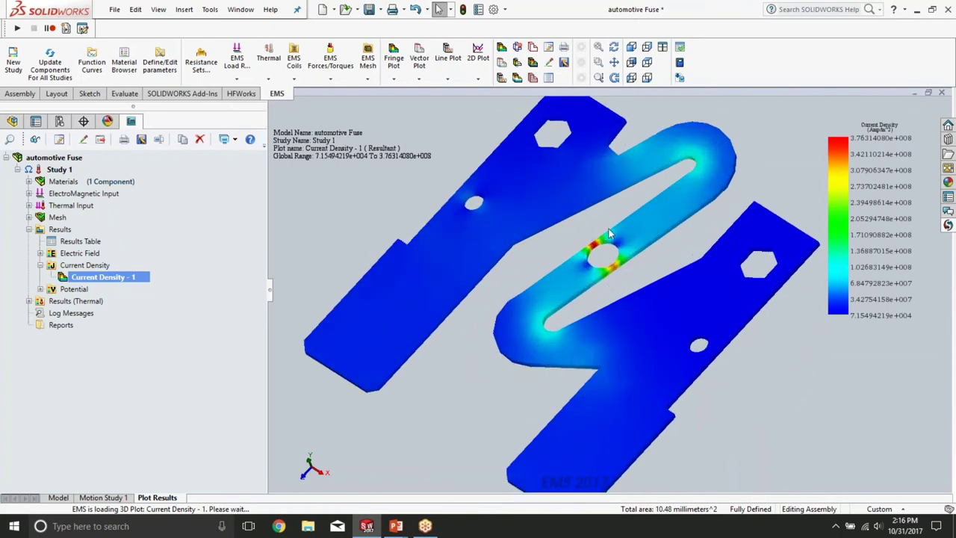
pyautogui.moveTo(658, 275); pyautogui.dragTo(449, 298, button='middle')
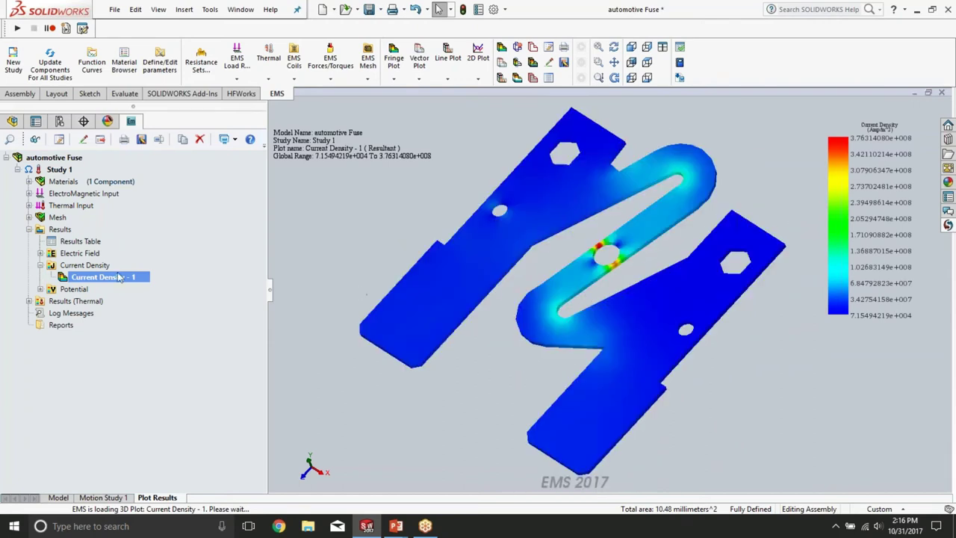
pyautogui.rightClick(95, 265)
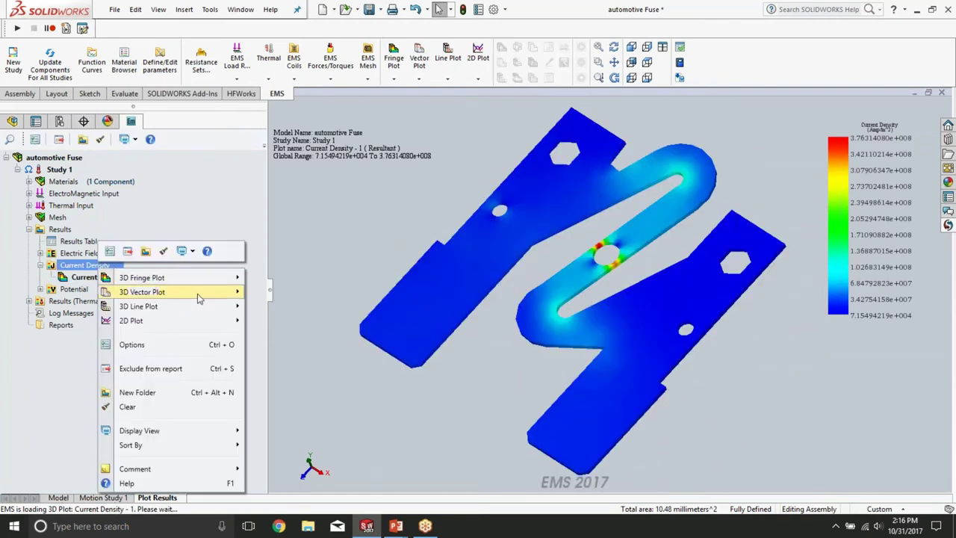
# Step: Create an unclipped Current Density - 2 vector plot, framing the arrows around the central hole
pyautogui.moveTo(224, 292)
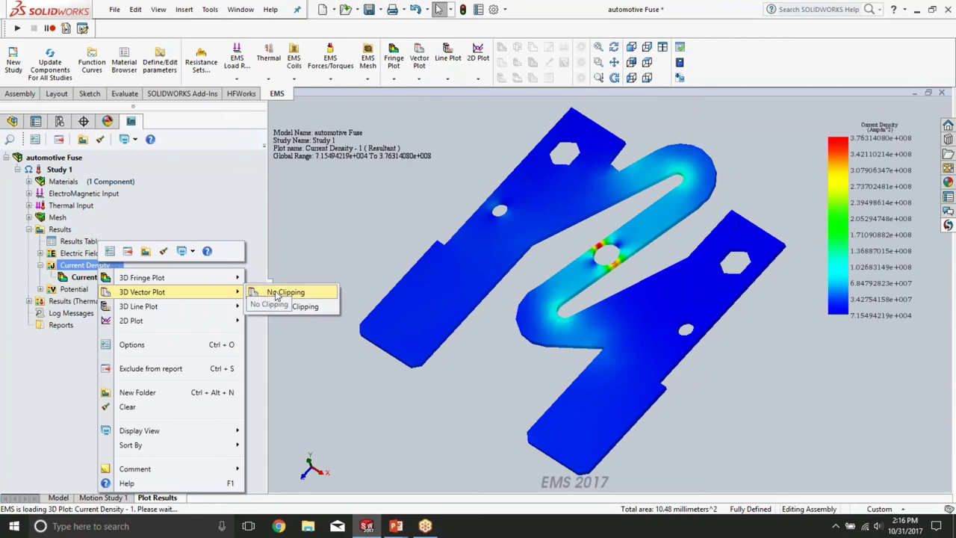
pyautogui.click(276, 292)
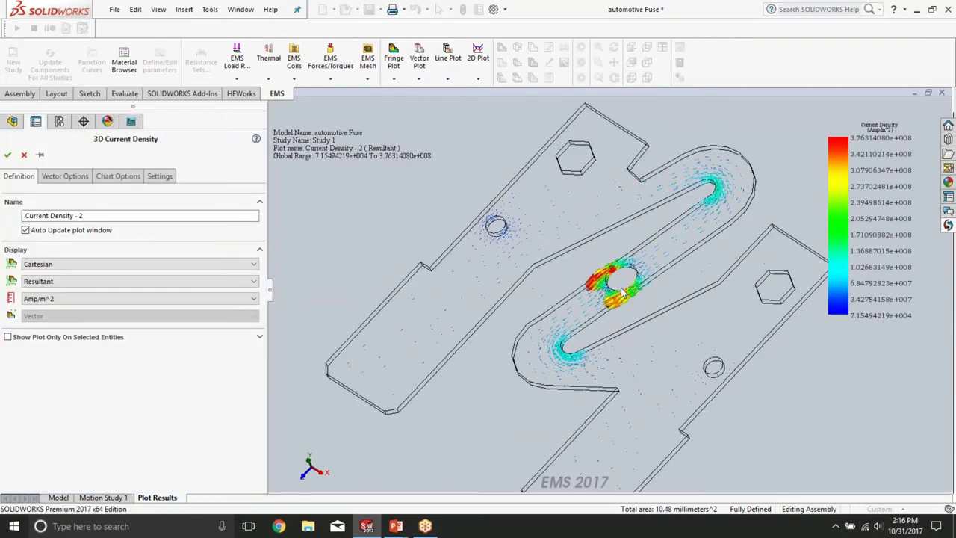
pyautogui.scroll(-2, 623, 293)
pyautogui.scroll(-3, 545, 218)
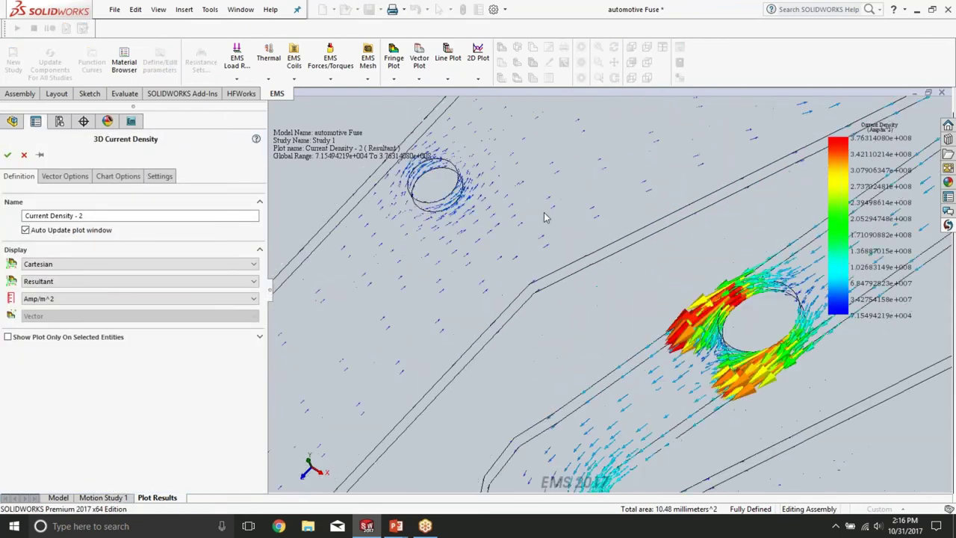
pyautogui.scroll(5, 725, 179)
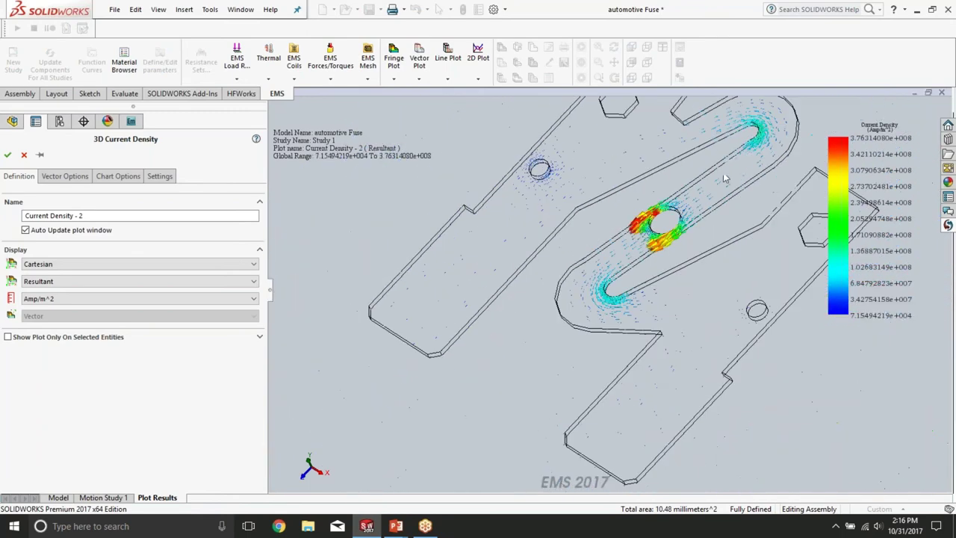
pyautogui.scroll(-4, 737, 160)
pyautogui.moveTo(753, 162); pyautogui.dragTo(714, 191, button='middle')
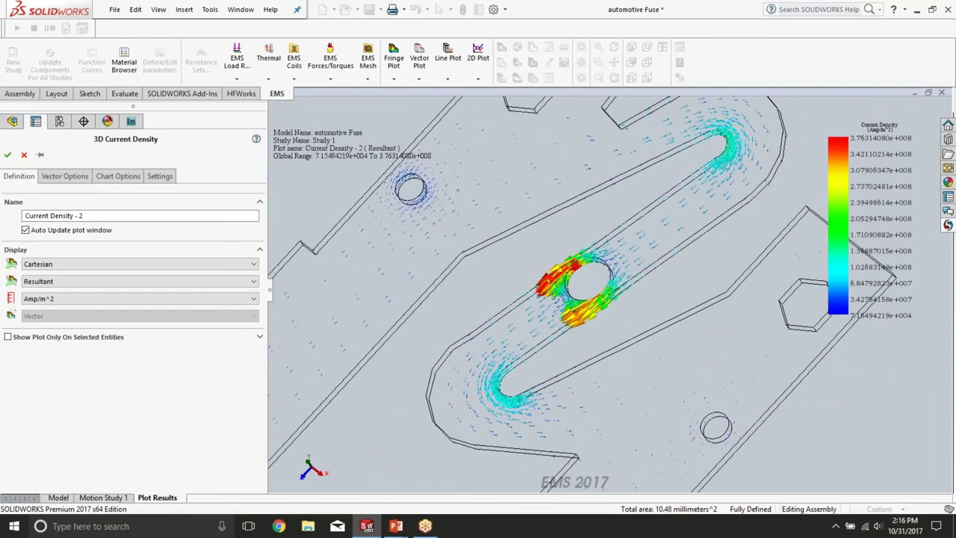
pyautogui.moveTo(650, 243); pyautogui.dragTo(680, 208, button='middle')
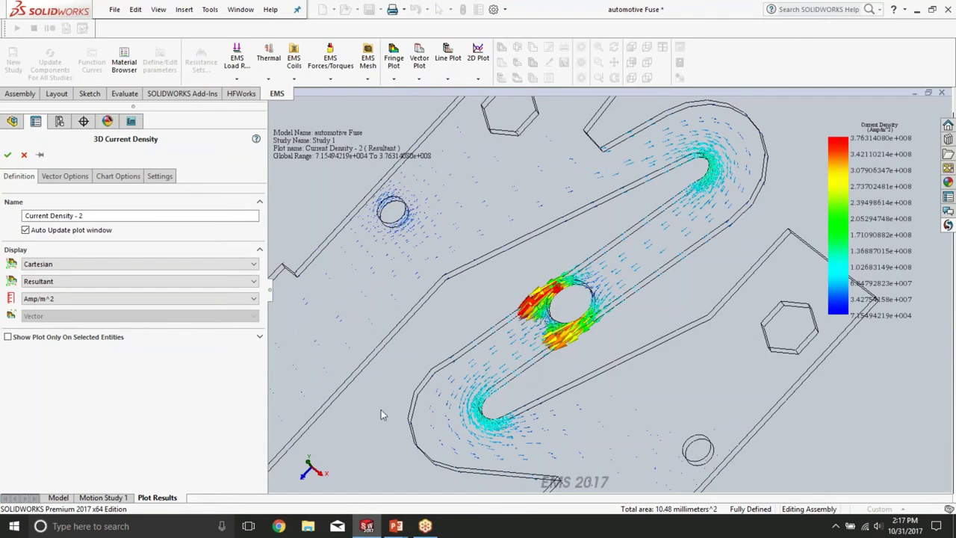
pyautogui.scroll(3, 380, 415)
pyautogui.click(7, 156)
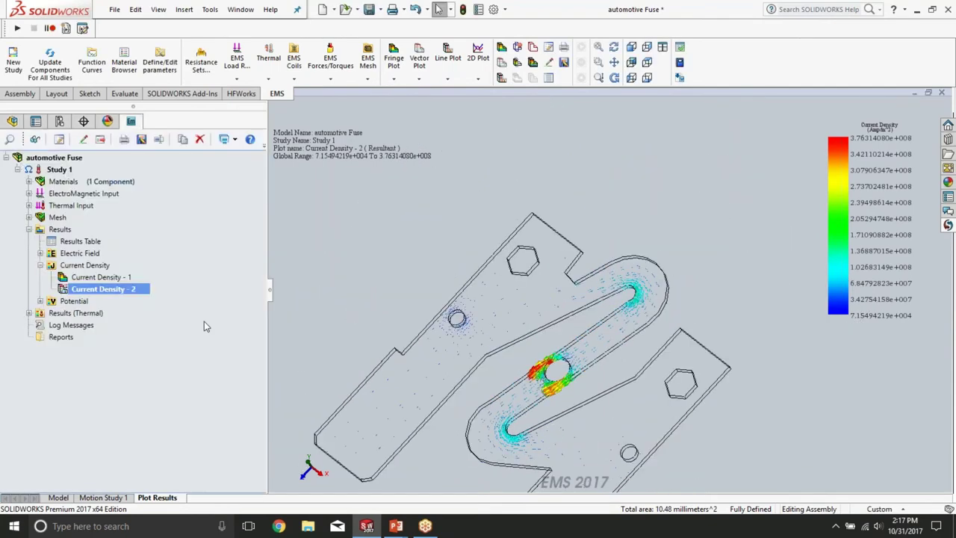
# Step: Show the Temperature - 1 plot from Results (Thermal)
pyautogui.click(30, 314)
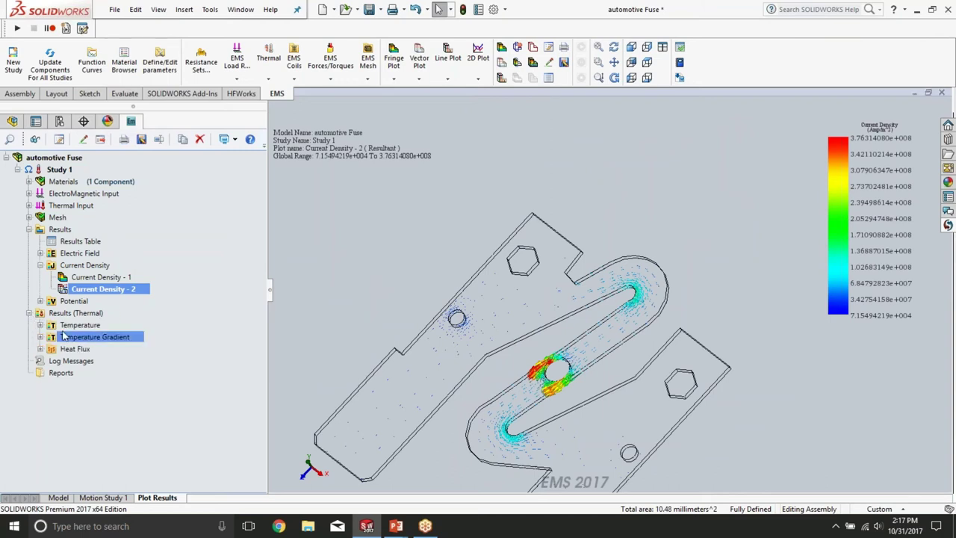
pyautogui.click(41, 325)
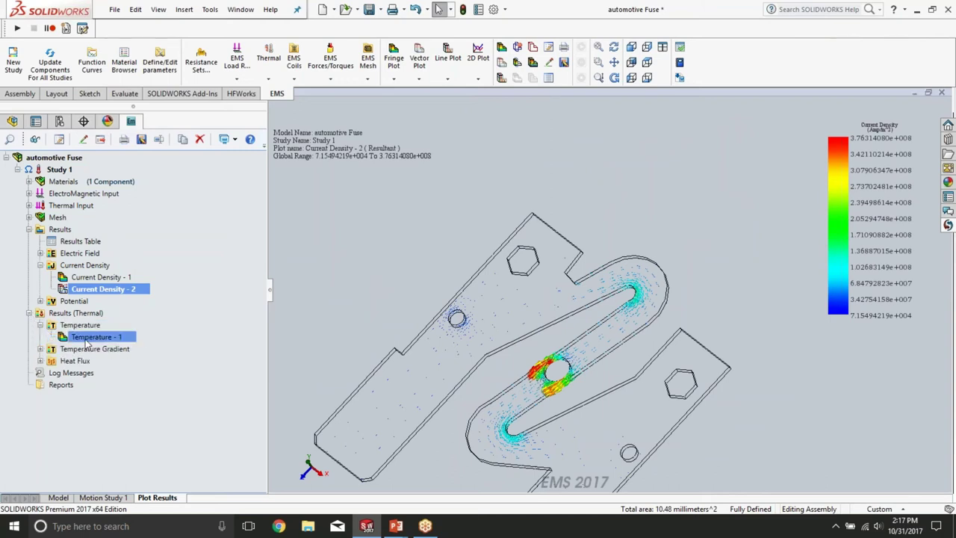
pyautogui.doubleClick(96, 337)
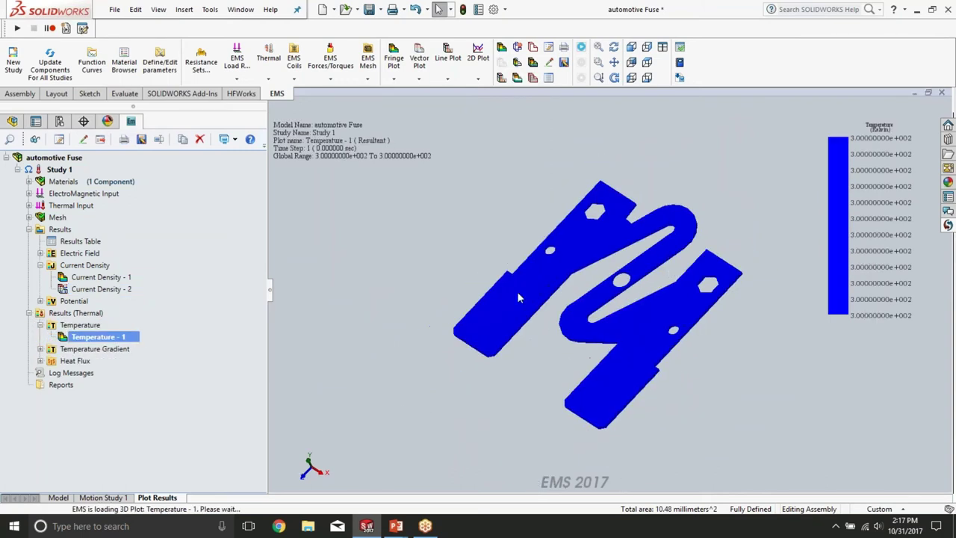
# Step: Change Temperature - 1 to time step 6 (250 sec), peaking near 1081 K
pyautogui.rightClick(108, 339)
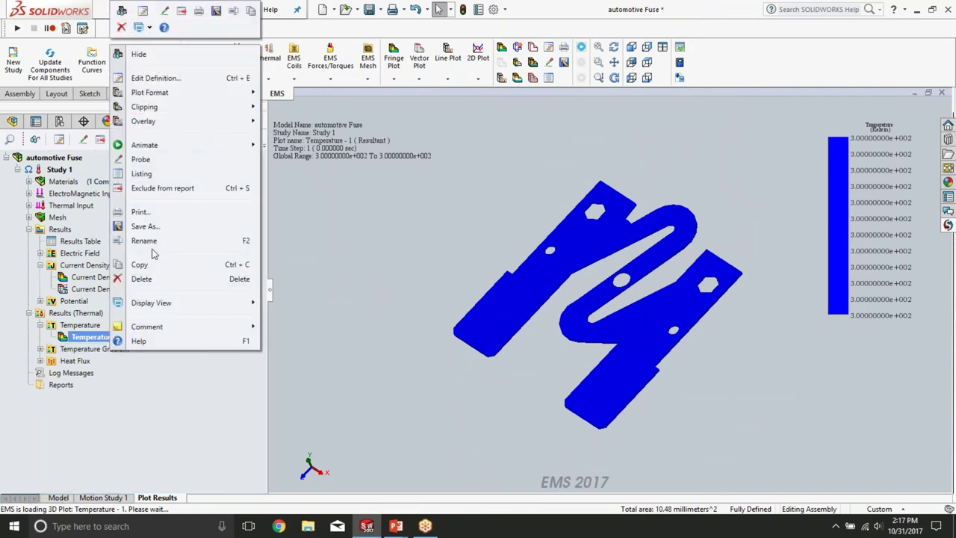
pyautogui.click(178, 78)
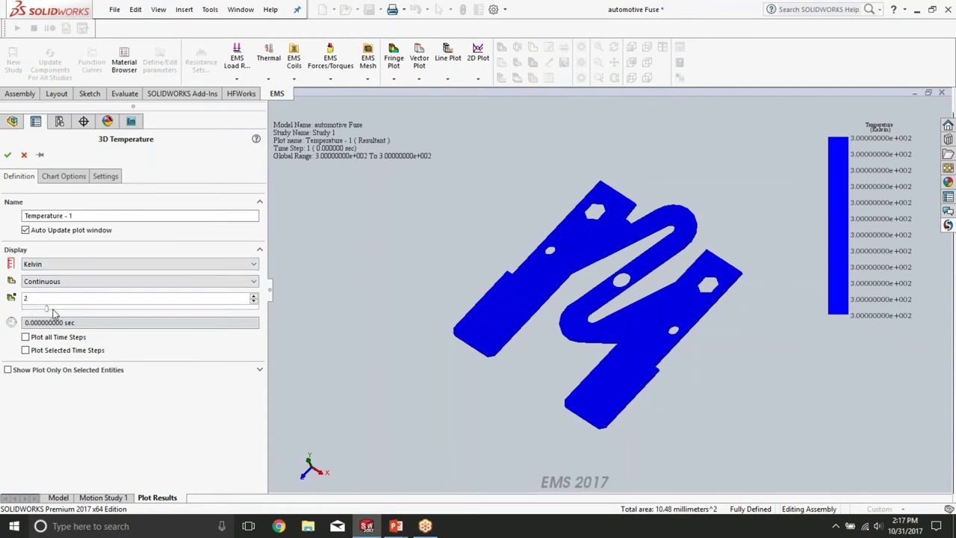
pyautogui.click(53, 309)
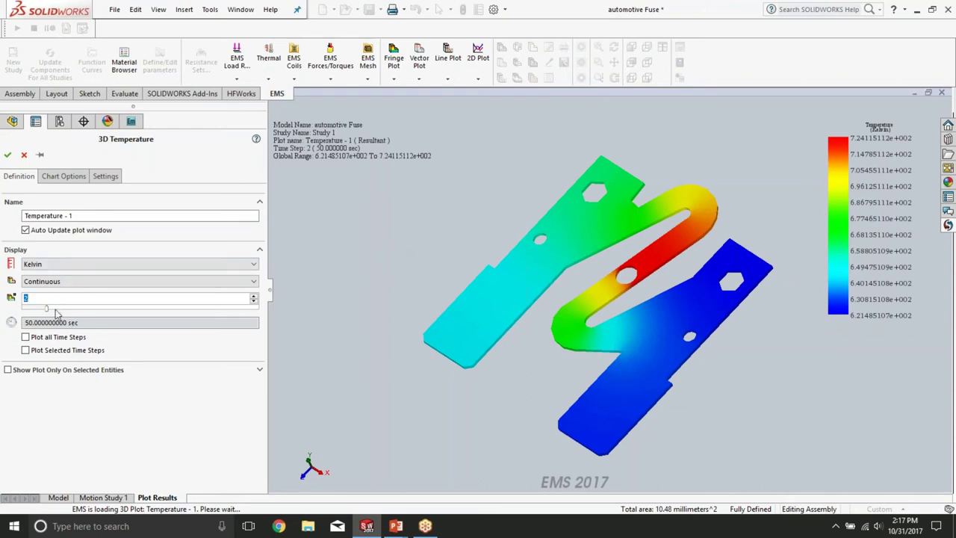
pyautogui.moveTo(89, 314); pyautogui.dragTo(142, 312)
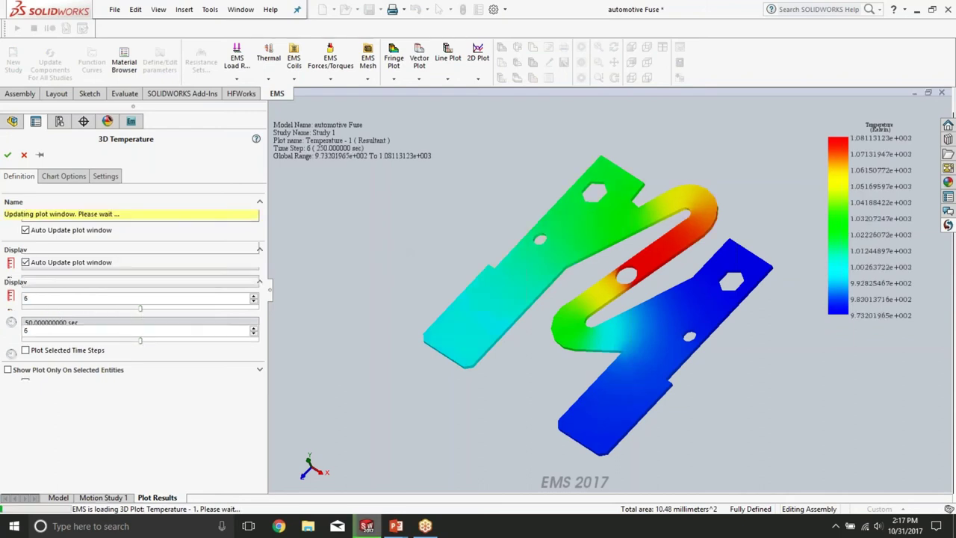
pyautogui.scroll(2, 691, 170)
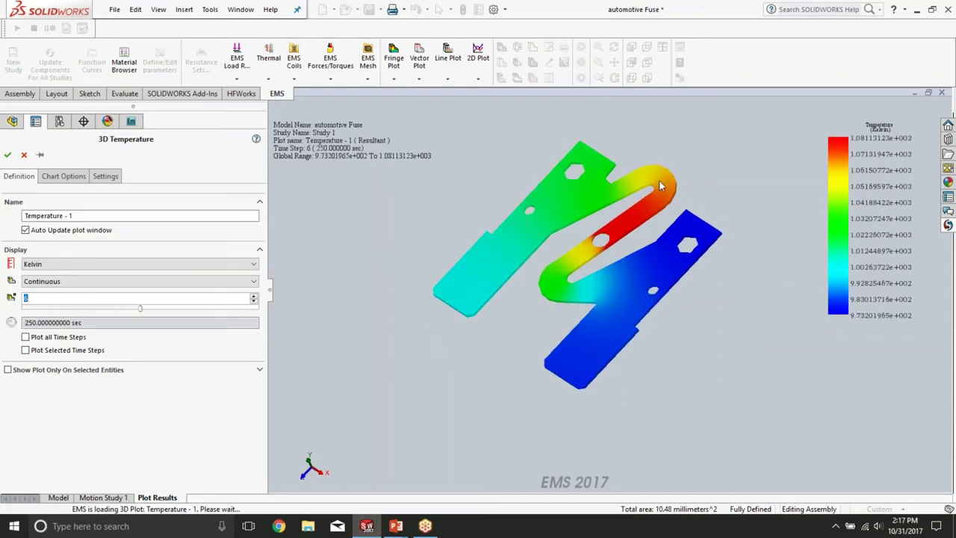
pyautogui.scroll(-2, 645, 209)
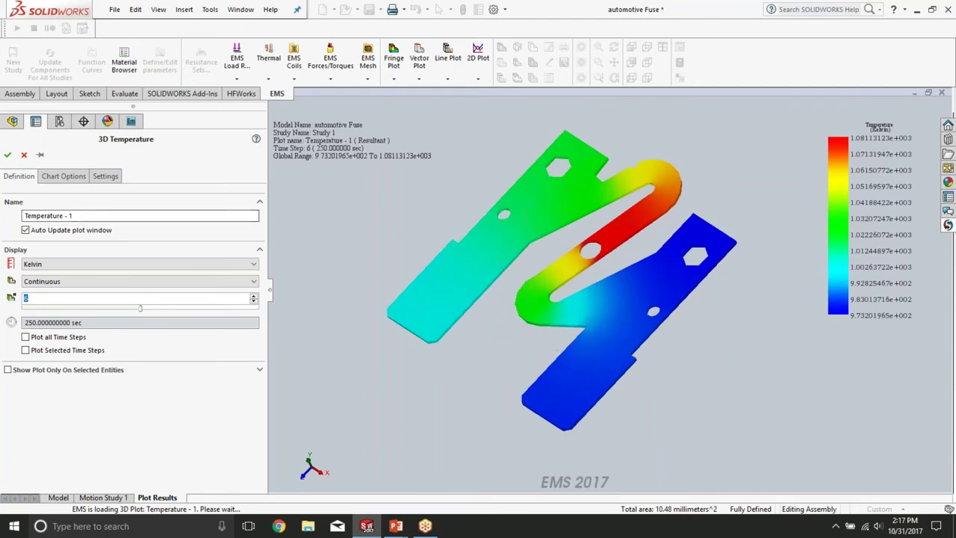
pyautogui.click(8, 155)
pyautogui.rightClick(80, 325)
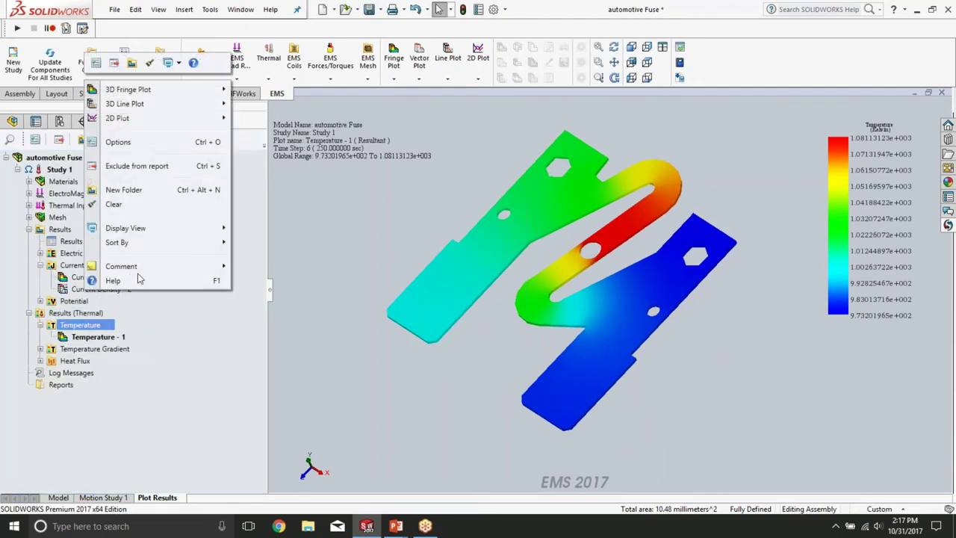
# Step: Create a linear 2D temperature plot at one fuse-face point over all time steps
pyautogui.moveTo(183, 121)
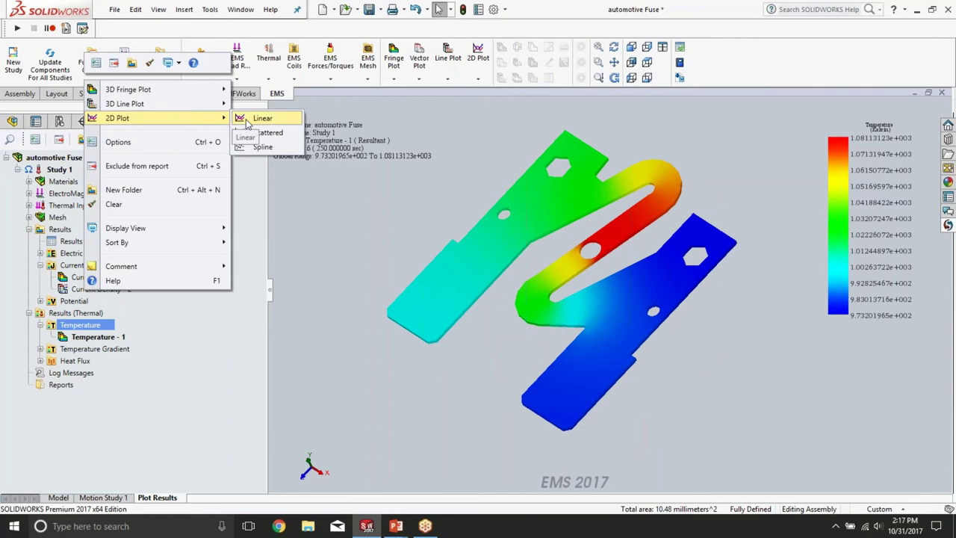
pyautogui.click(255, 127)
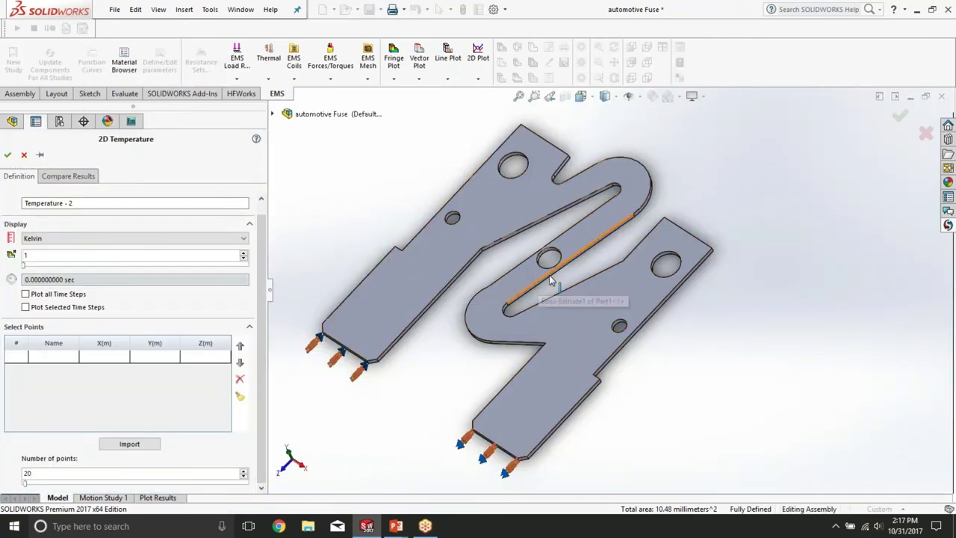
pyautogui.scroll(-2, 558, 271)
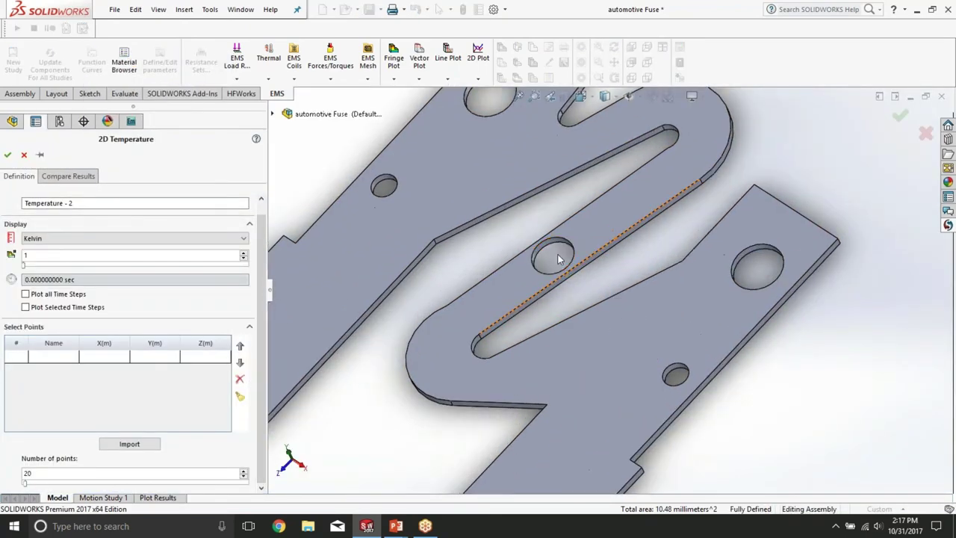
pyautogui.scroll(-3, 557, 254)
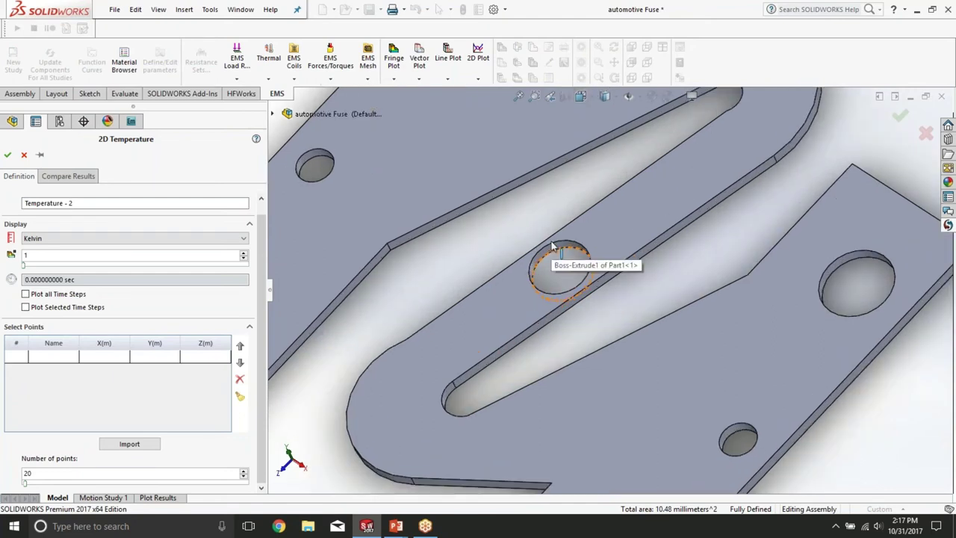
pyautogui.click(589, 280)
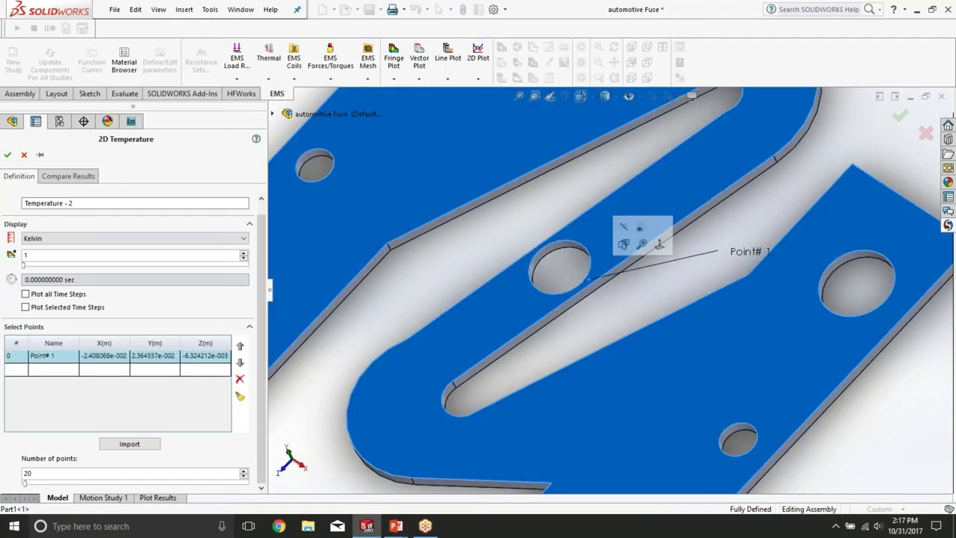
pyautogui.click(32, 296)
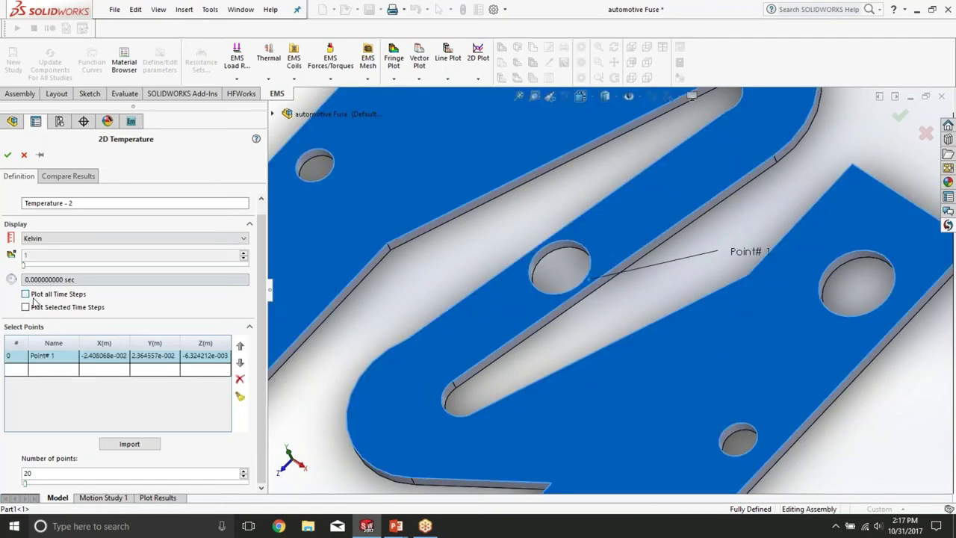
pyautogui.click(9, 155)
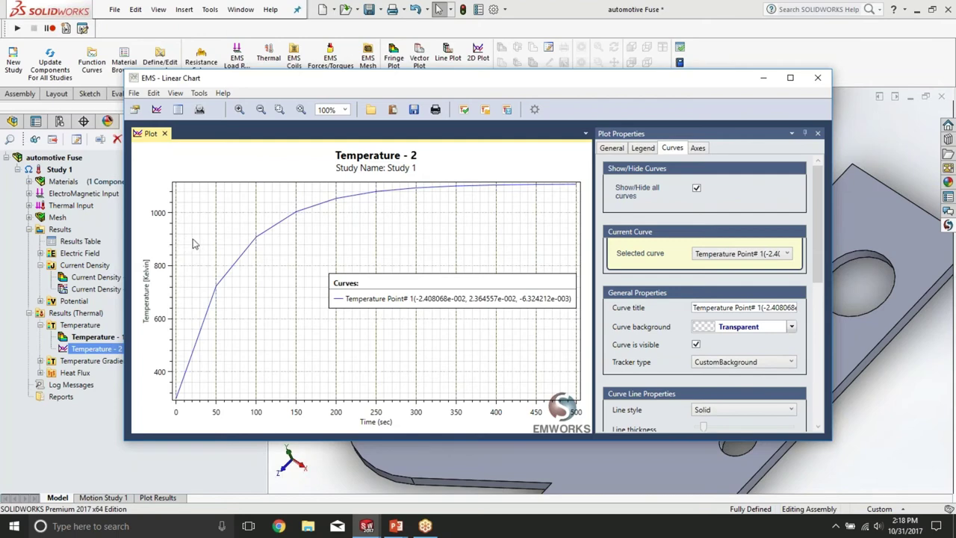
# Step: Read the Temperature - 2 curve rising to about 1100 K, then close, reopen and close the chart
pyautogui.click(255, 242)
pyautogui.moveTo(607, 83); pyautogui.dragTo(543, 83)
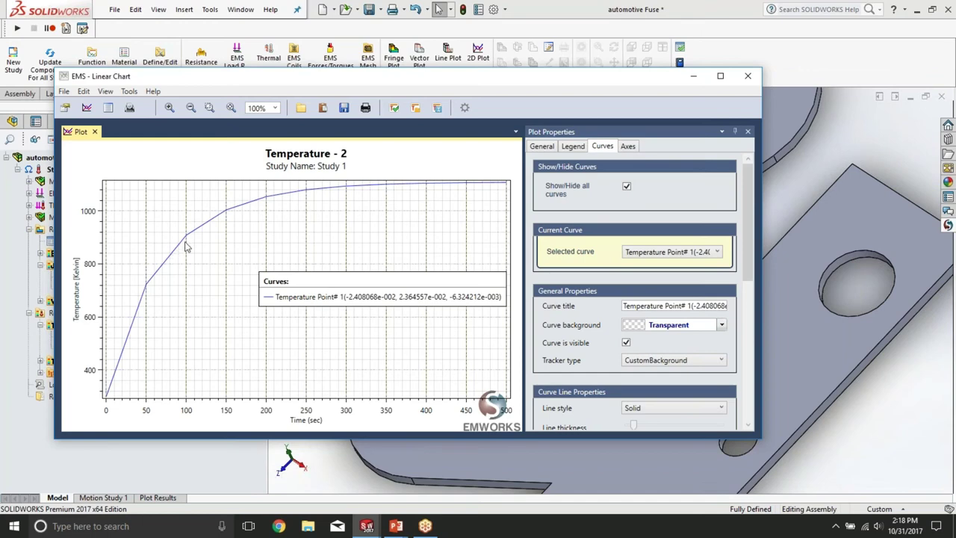
pyautogui.click(747, 77)
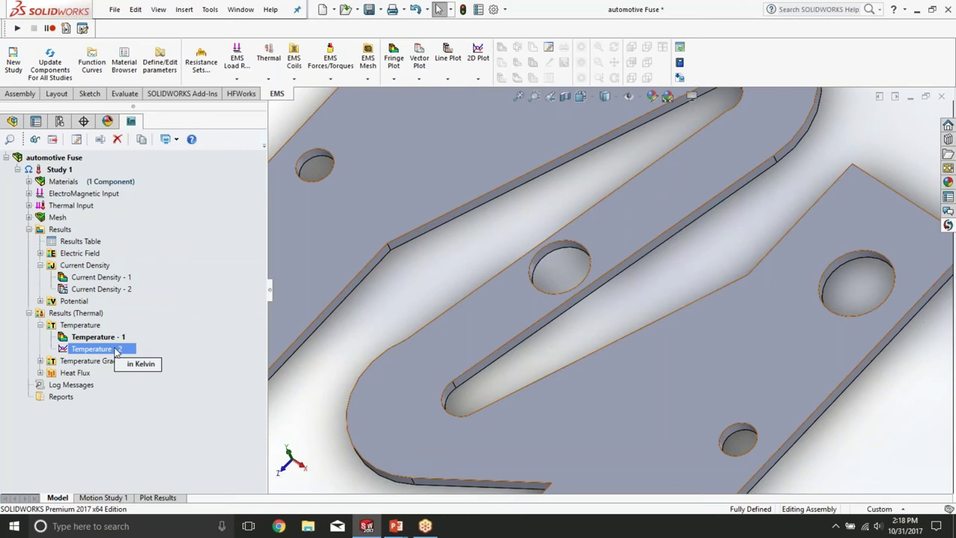
pyautogui.doubleClick(116, 350)
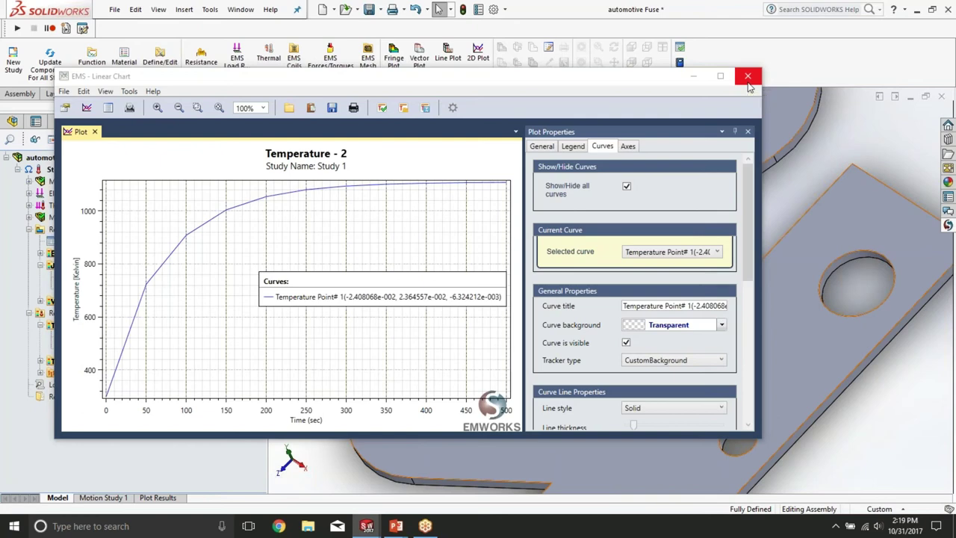
pyautogui.click(748, 76)
pyautogui.click(748, 76)
pyautogui.moveTo(396, 526)
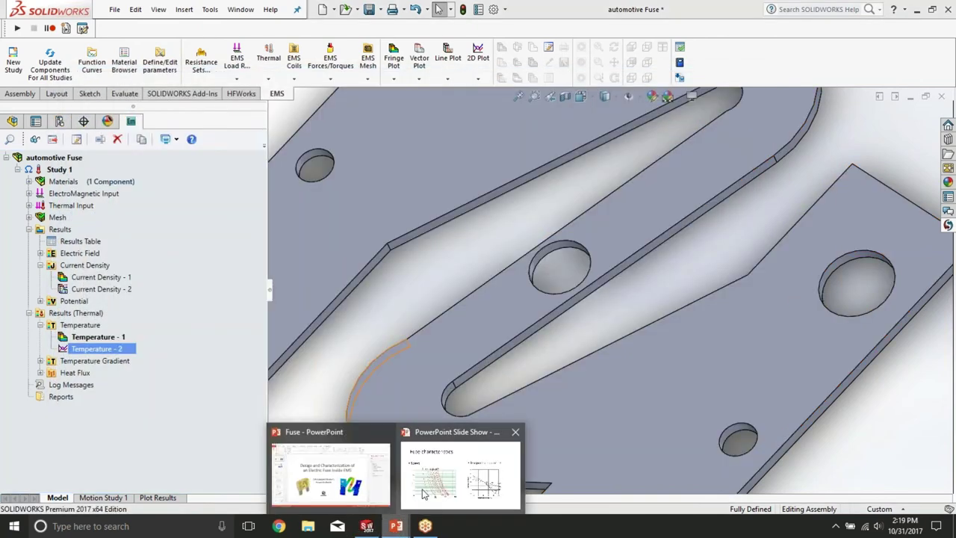